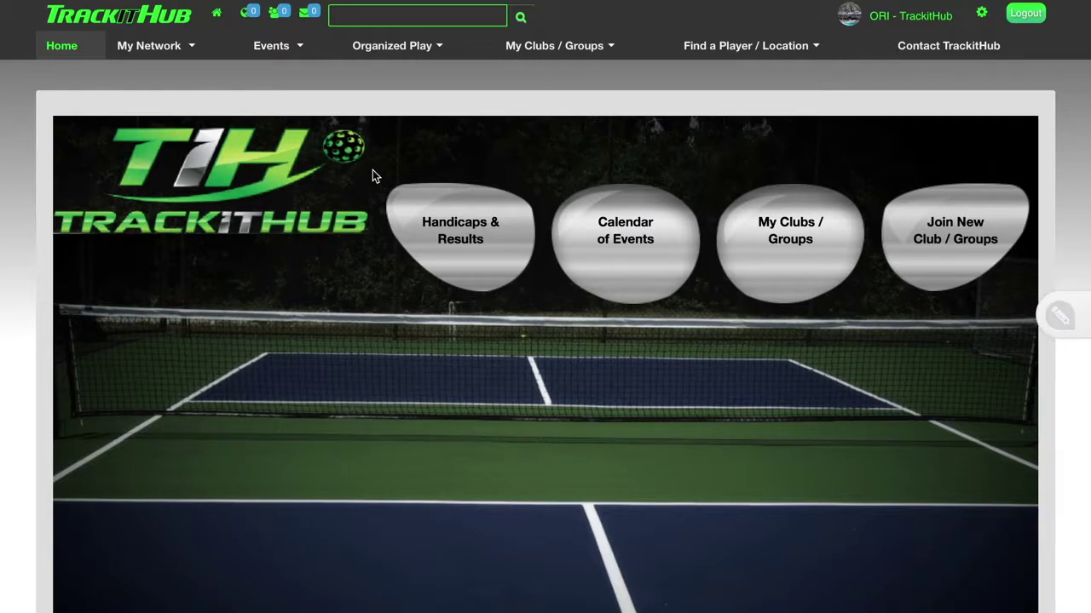
Go to Organized Play > Round-Robins & Flex > Create & Schedule.
{"action": "mouse_move", "coordinate": [421, 53]}
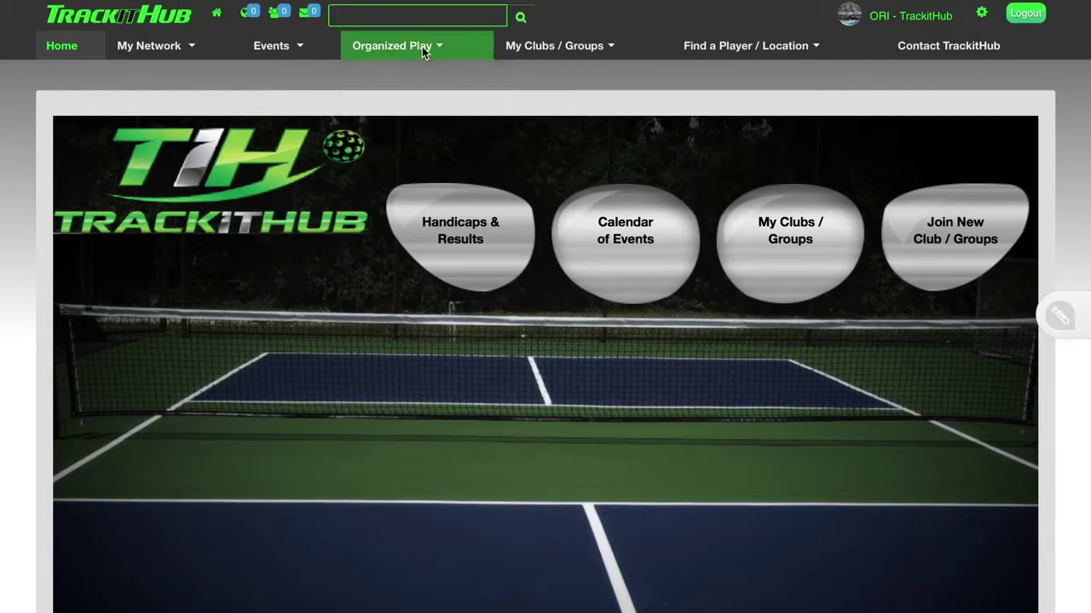
{"action": "mouse_move", "coordinate": [426, 103]}
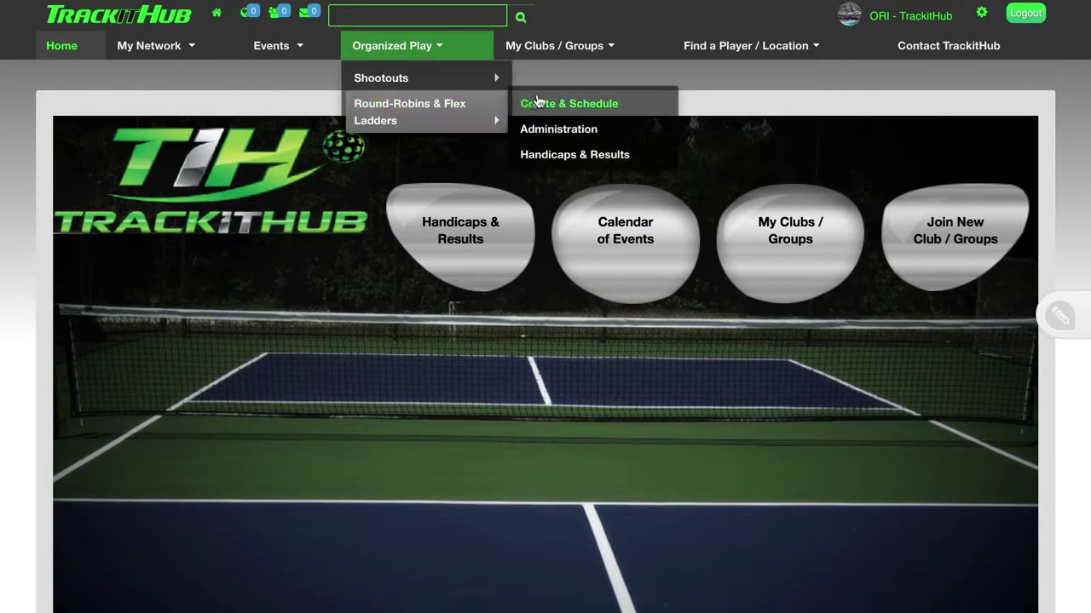
{"action": "left_click", "coordinate": [550, 103]}
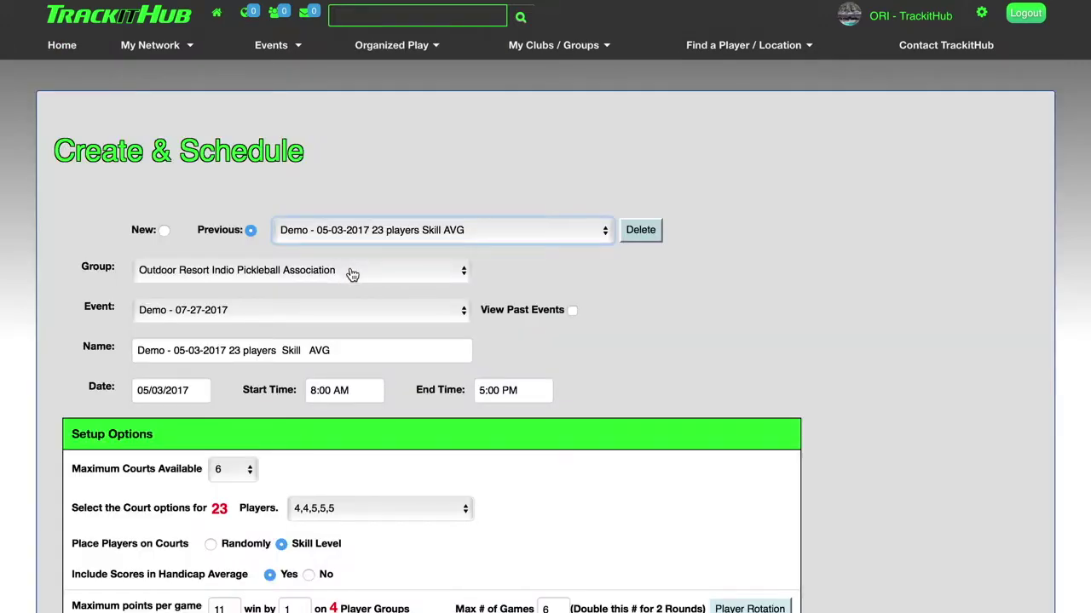
{"action": "left_click", "coordinate": [352, 273]}
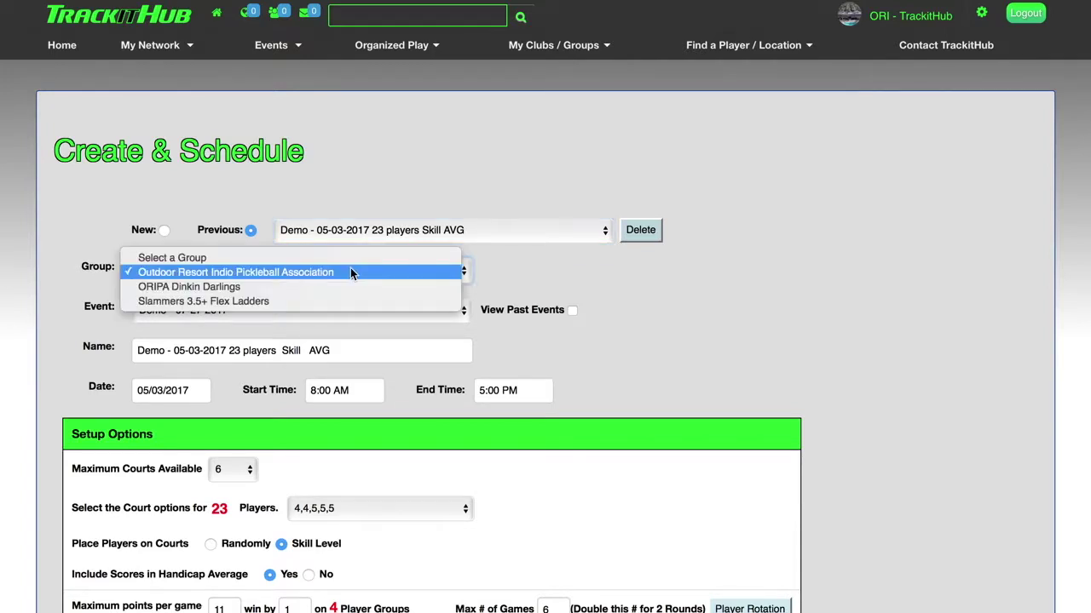
{"action": "left_click", "coordinate": [511, 264]}
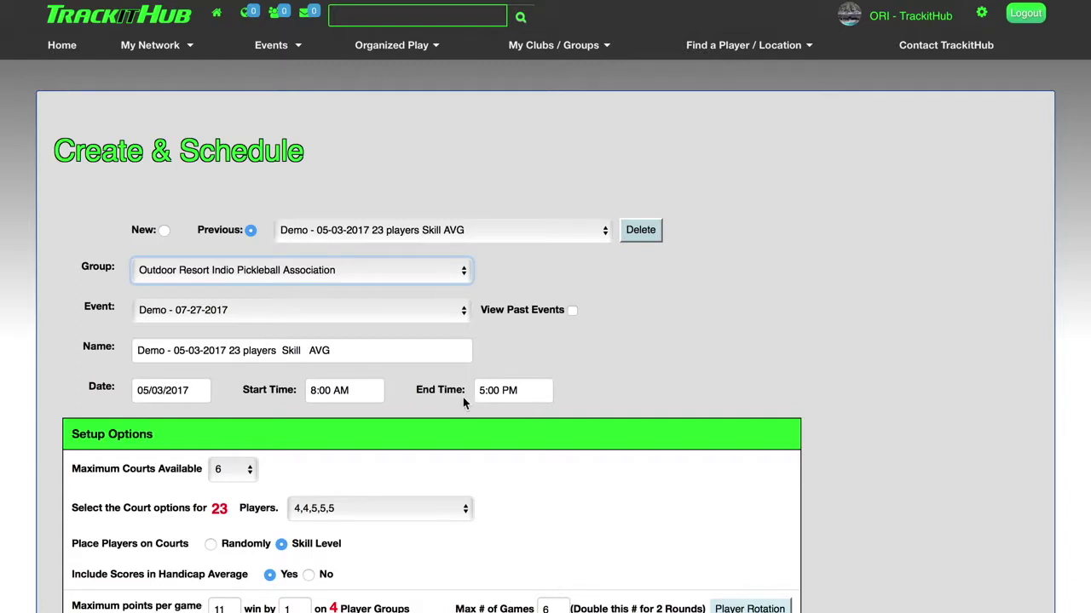
{"action": "scroll", "coordinate": [426, 334], "scroll_direction": "down", "scroll_amount": 1}
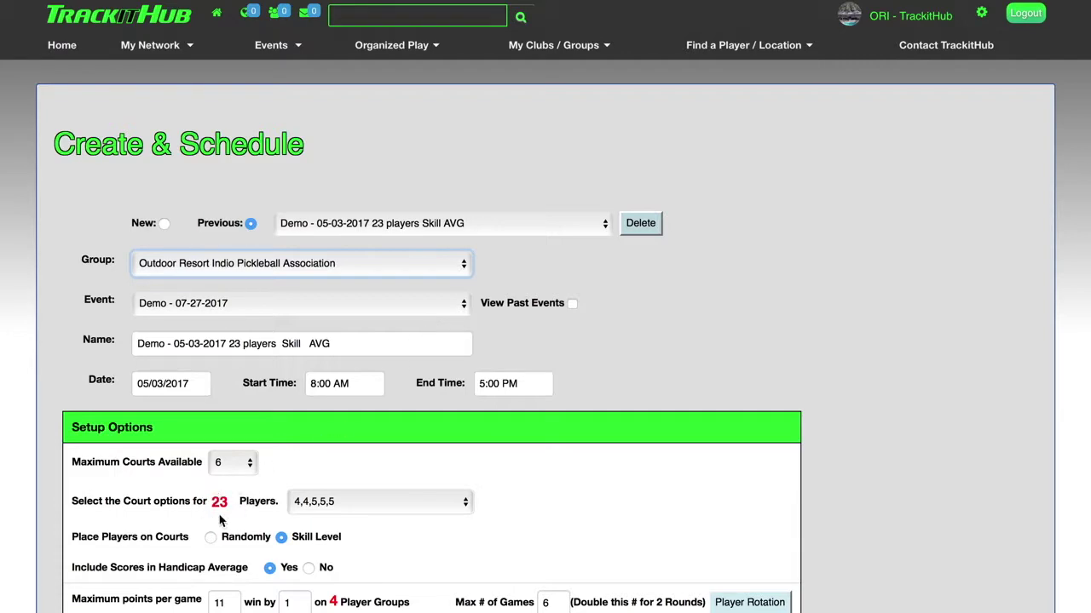
{"action": "scroll", "coordinate": [560, 414], "scroll_direction": "down", "scroll_amount": 8}
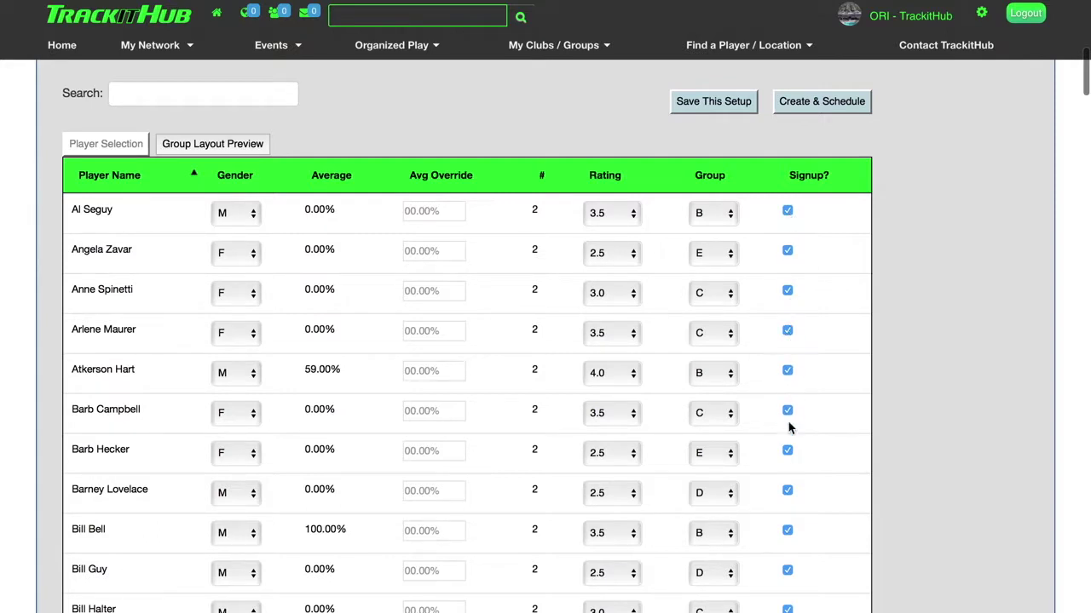
{"action": "scroll", "coordinate": [251, 326], "scroll_direction": "up", "scroll_amount": 6}
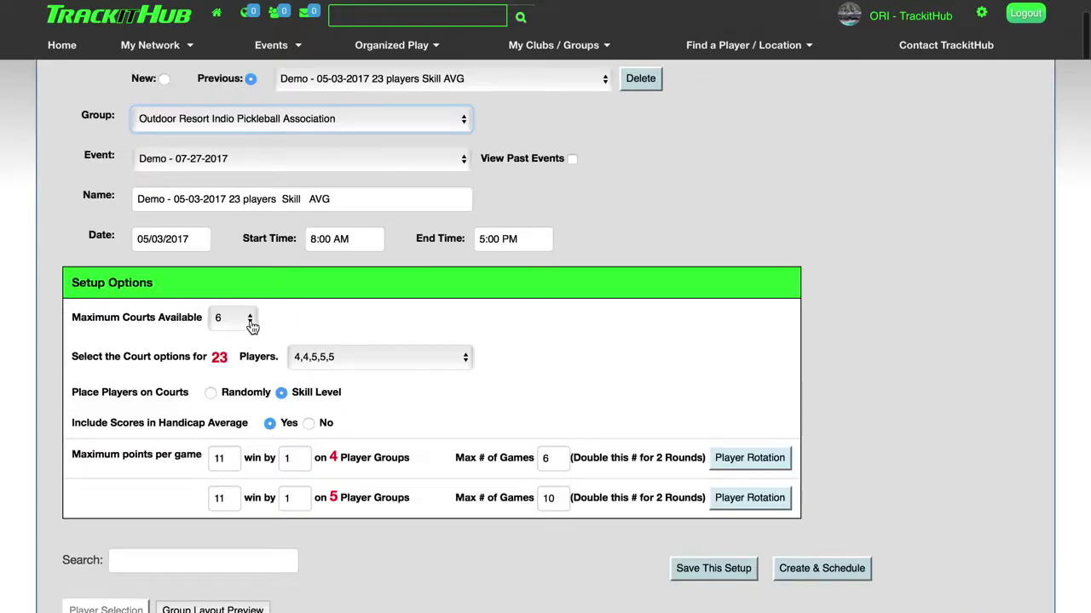
Keep 6 maximum courts available and bring up the 65-player ORIPA Shootout test setup.
{"action": "left_click", "coordinate": [249, 322]}
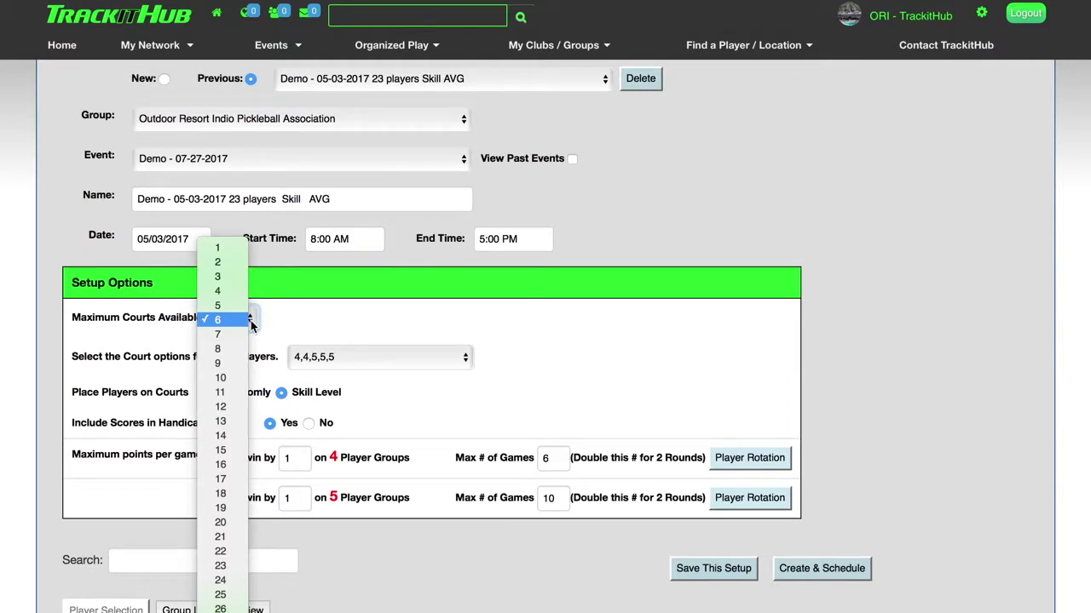
{"action": "left_click", "coordinate": [277, 324]}
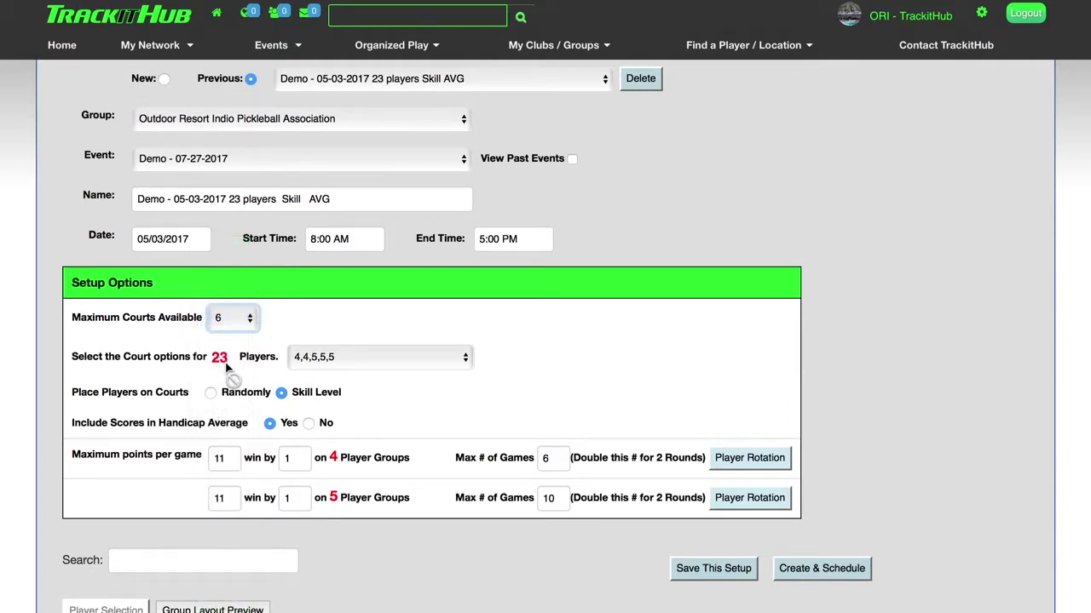
{"action": "left_click", "coordinate": [424, 359]}
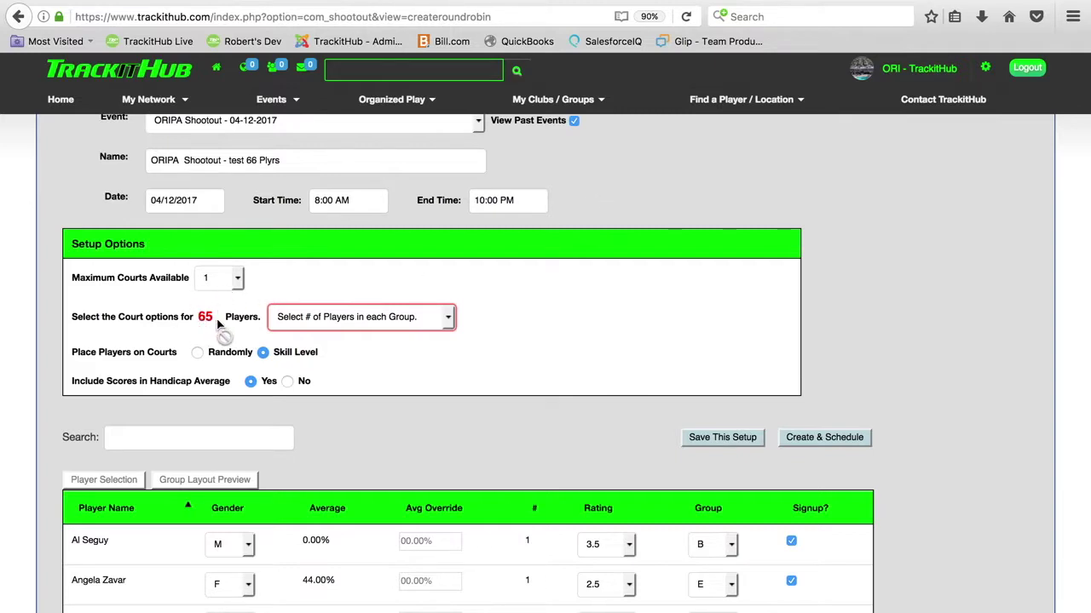
Apply a Custom Selection group layout of 4×10, 3×5 and 1×10 for the 65 players.
{"action": "left_click", "coordinate": [450, 318]}
{"action": "left_click", "coordinate": [321, 323]}
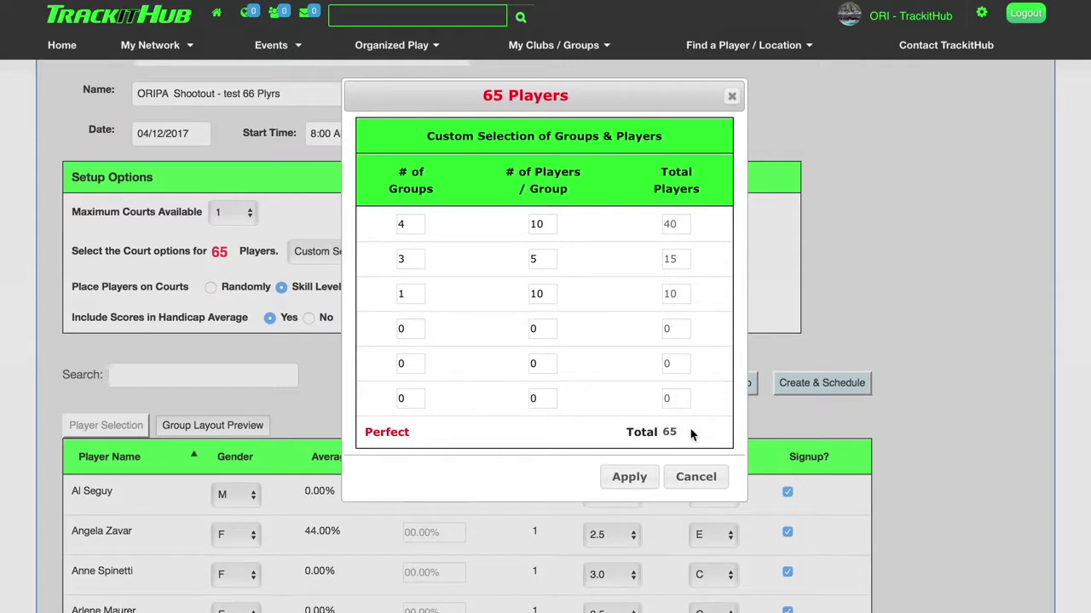
{"action": "left_click", "coordinate": [634, 478]}
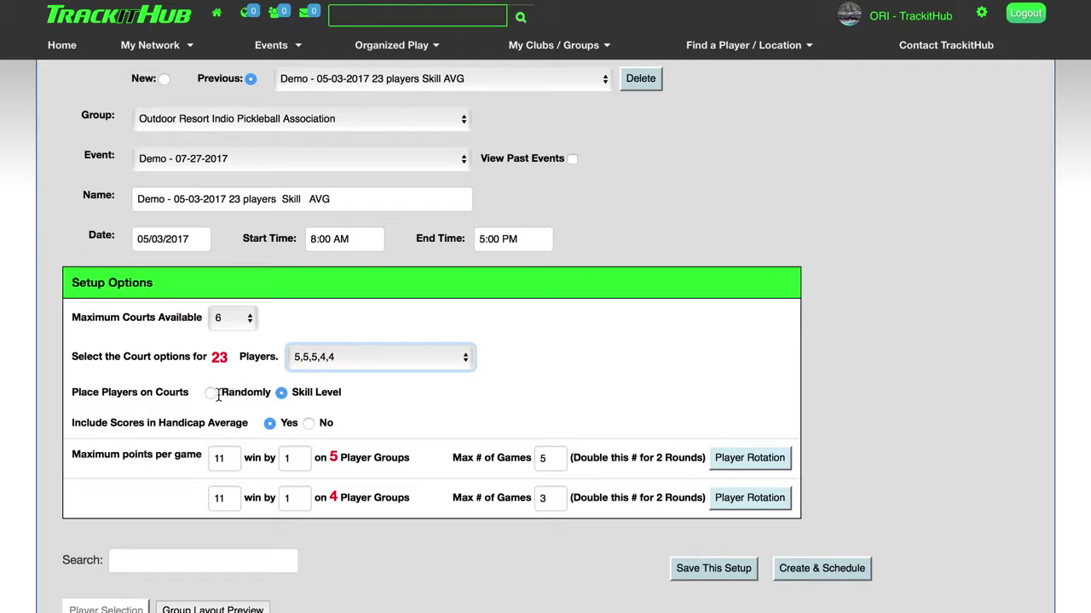
Keep placement by skill level and keep scores counted in the handicap average.
{"action": "left_click", "coordinate": [211, 397]}
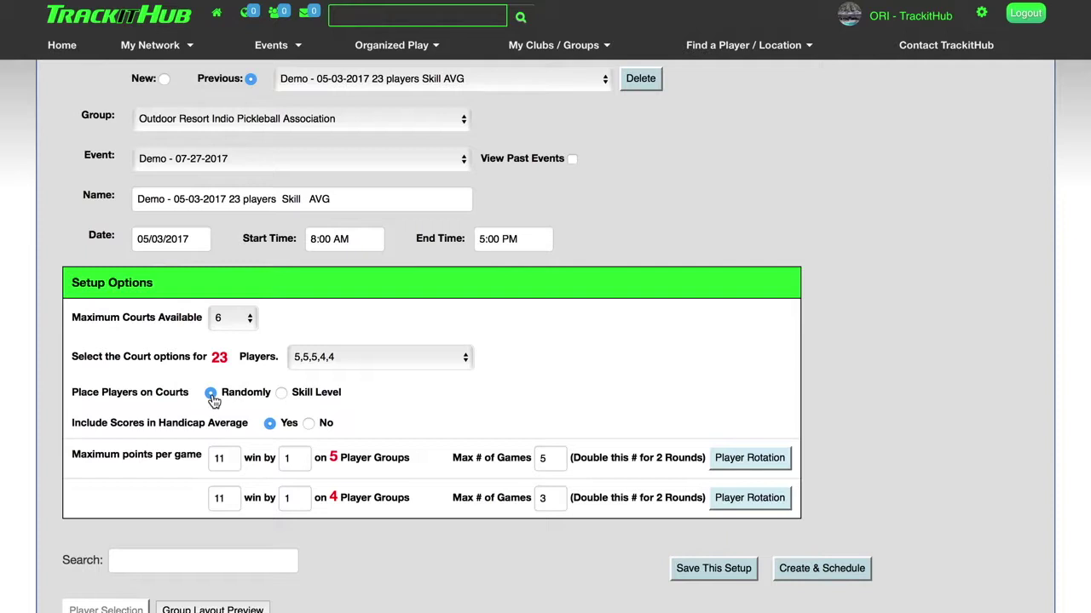
{"action": "left_click", "coordinate": [282, 398]}
{"action": "left_click", "coordinate": [311, 426]}
{"action": "left_click", "coordinate": [270, 426]}
Change the 4-player groups' maximum points per game from 11 to 15.
{"action": "left_click", "coordinate": [229, 500]}
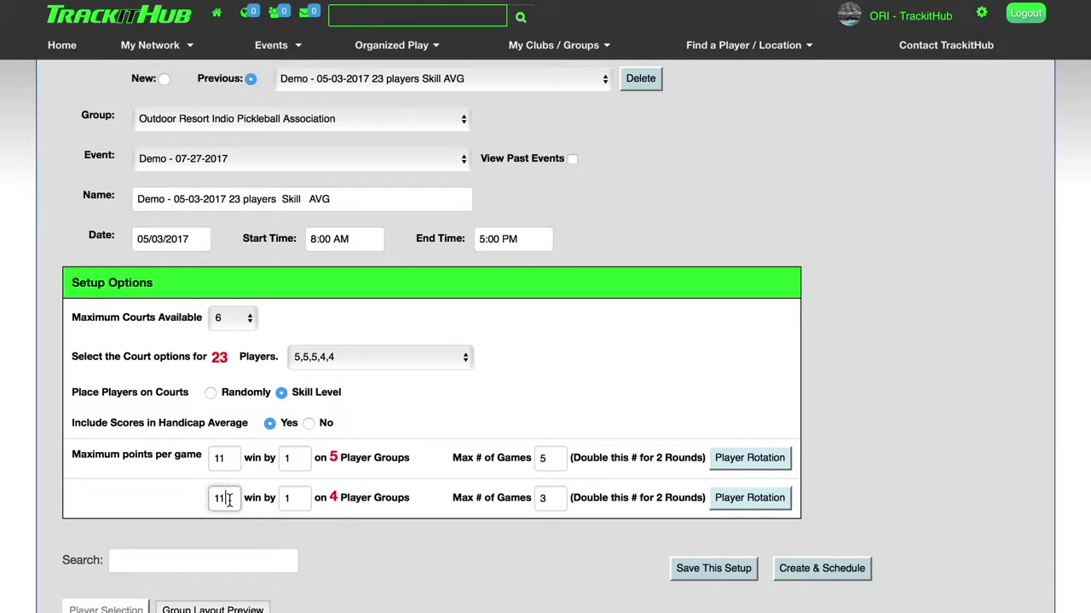
{"action": "key", "text": "BackSpace"}
{"action": "type", "text": "5"}
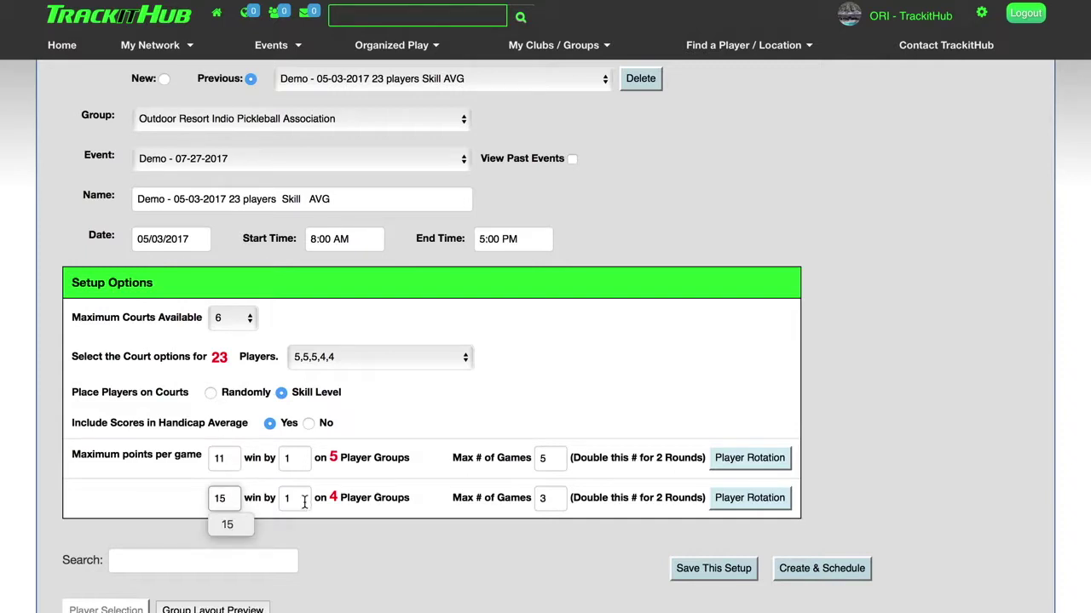
{"action": "left_click", "coordinate": [155, 503]}
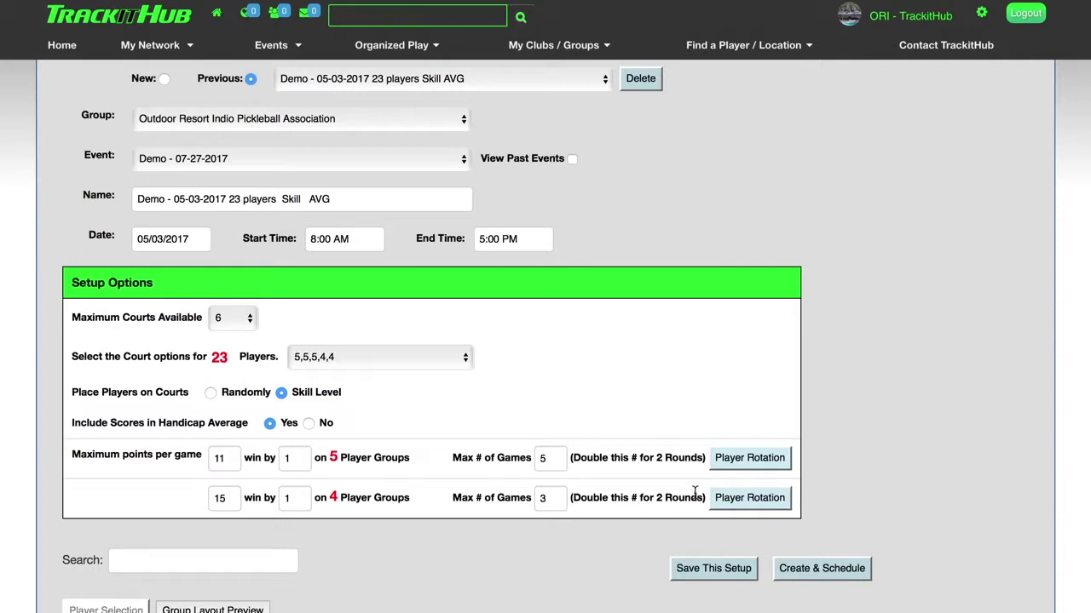
{"action": "left_click", "coordinate": [550, 502]}
Set 4-player max games to 6 and review the rotated 4-player rotation chart.
{"action": "key", "text": "BackSpace"}
{"action": "type", "text": "6"}
{"action": "left_click", "coordinate": [744, 501]}
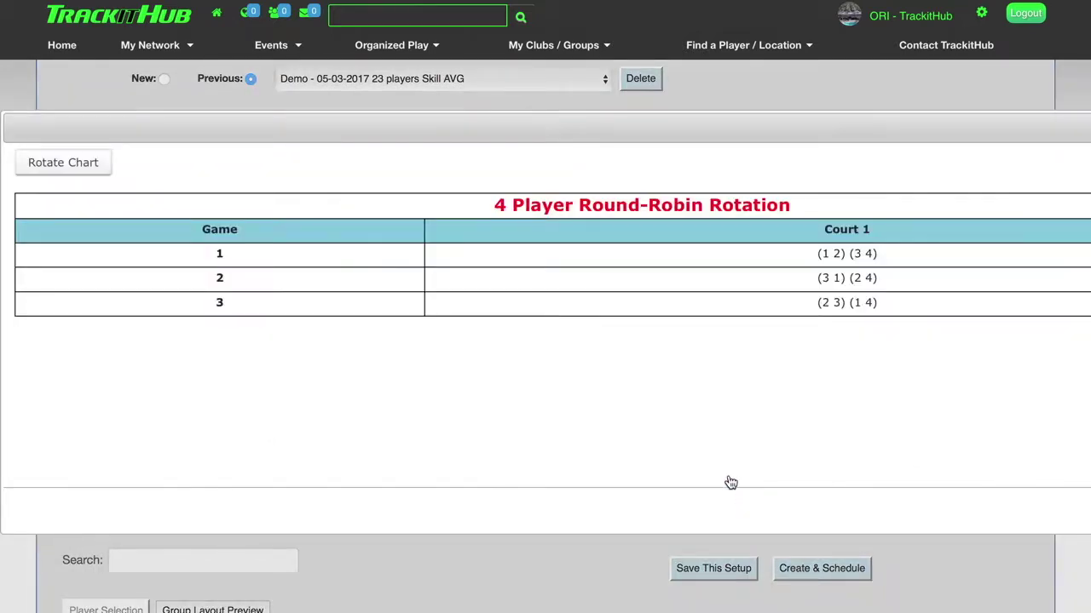
{"action": "scroll", "coordinate": [524, 389], "scroll_direction": "right", "scroll_amount": 4}
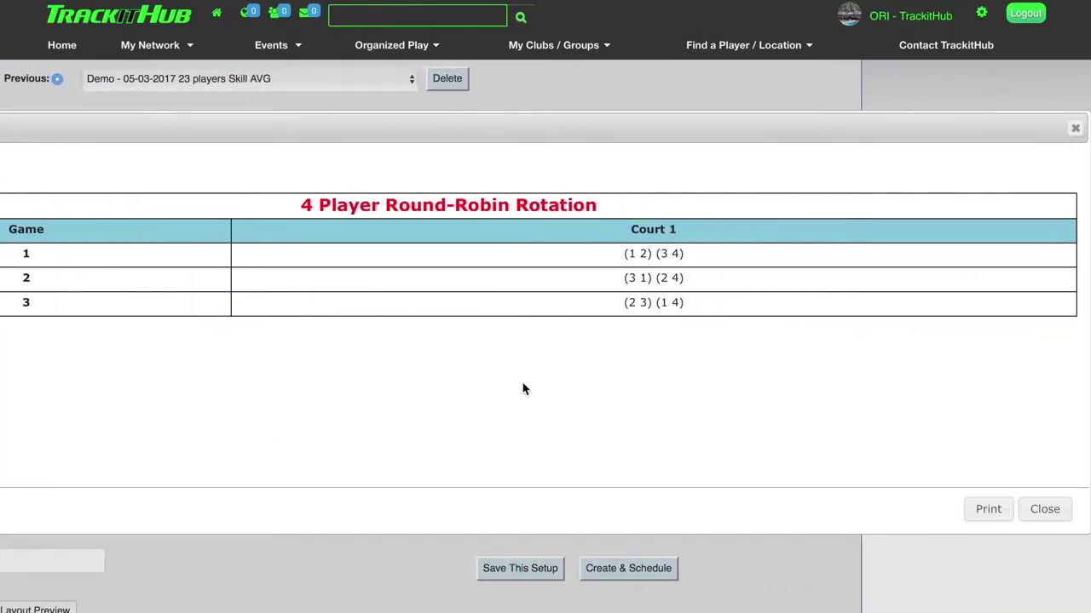
{"action": "scroll", "coordinate": [523, 390], "scroll_direction": "left", "scroll_amount": 4}
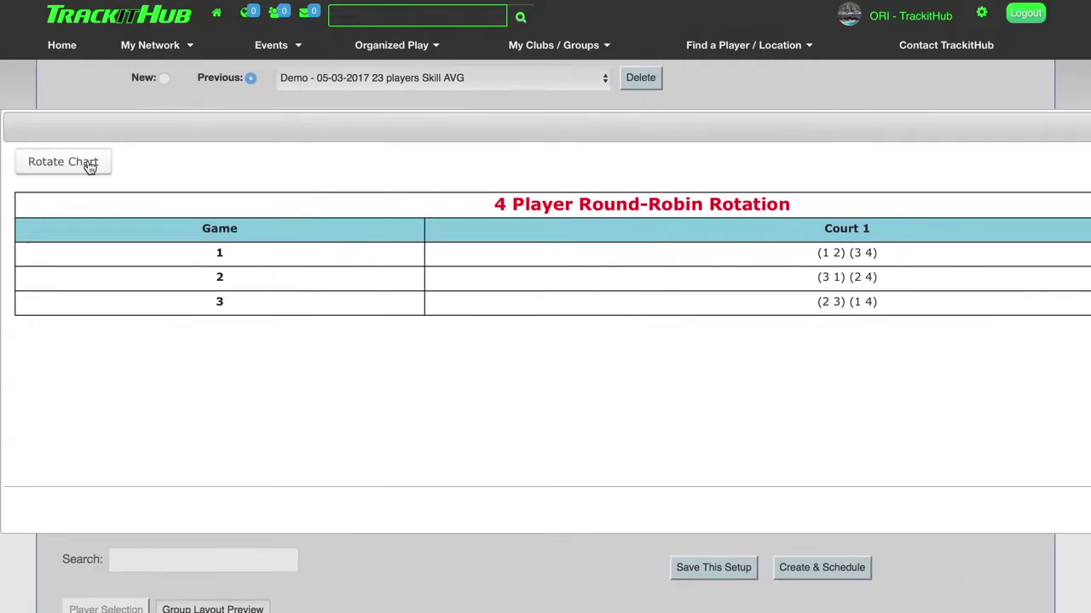
{"action": "left_click", "coordinate": [90, 167]}
{"action": "scroll", "coordinate": [679, 341], "scroll_direction": "right", "scroll_amount": 4}
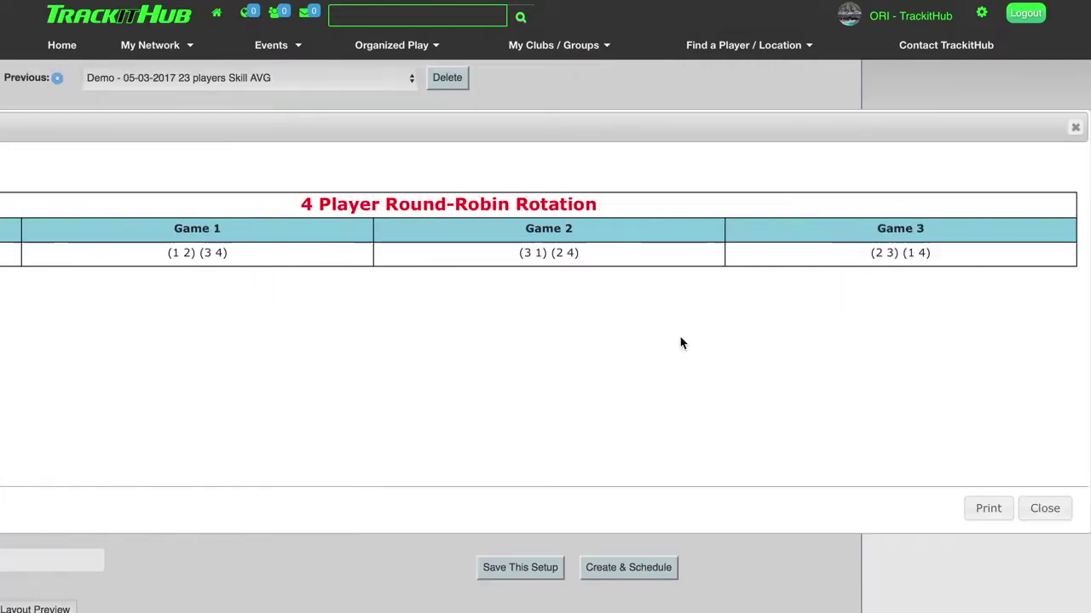
{"action": "left_click", "coordinate": [1045, 508]}
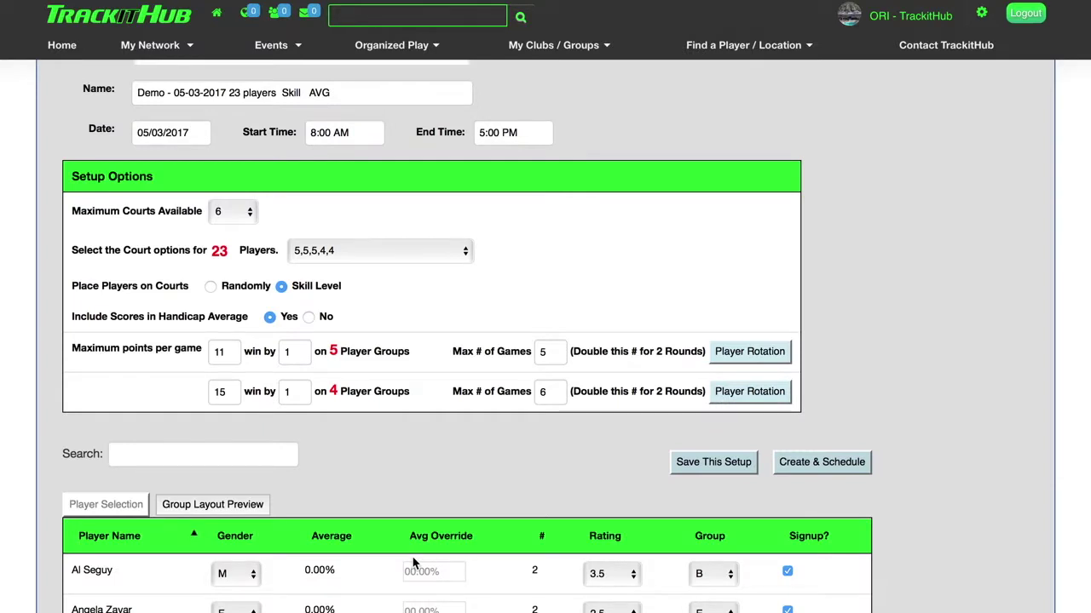
{"action": "scroll", "coordinate": [414, 564], "scroll_direction": "down", "scroll_amount": 1}
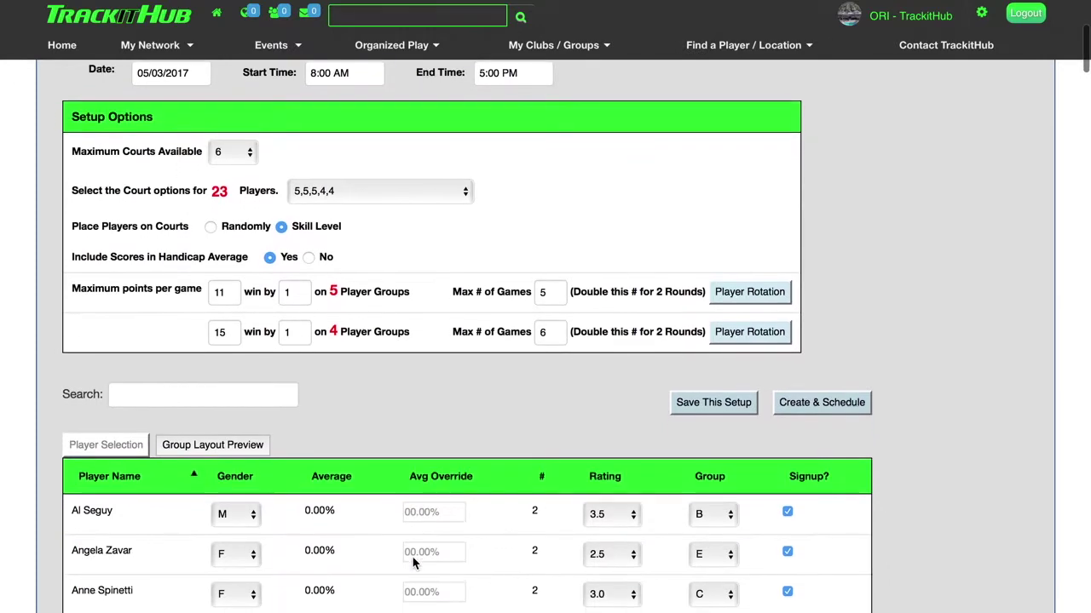
{"action": "left_click", "coordinate": [787, 512]}
{"action": "scroll", "coordinate": [470, 404], "scroll_direction": "up", "scroll_amount": 3}
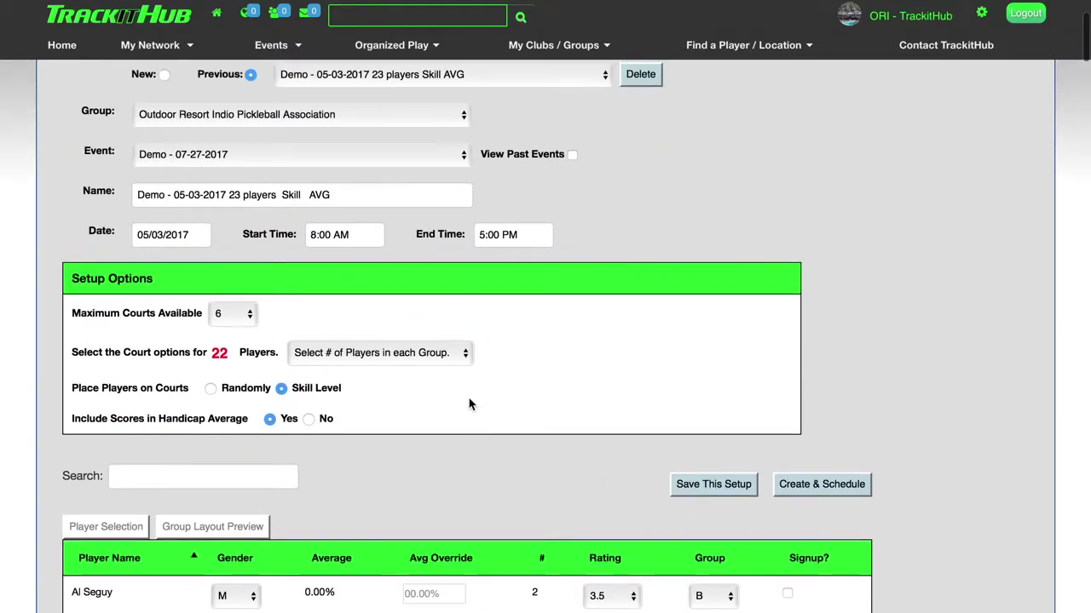
{"action": "left_click", "coordinate": [361, 352]}
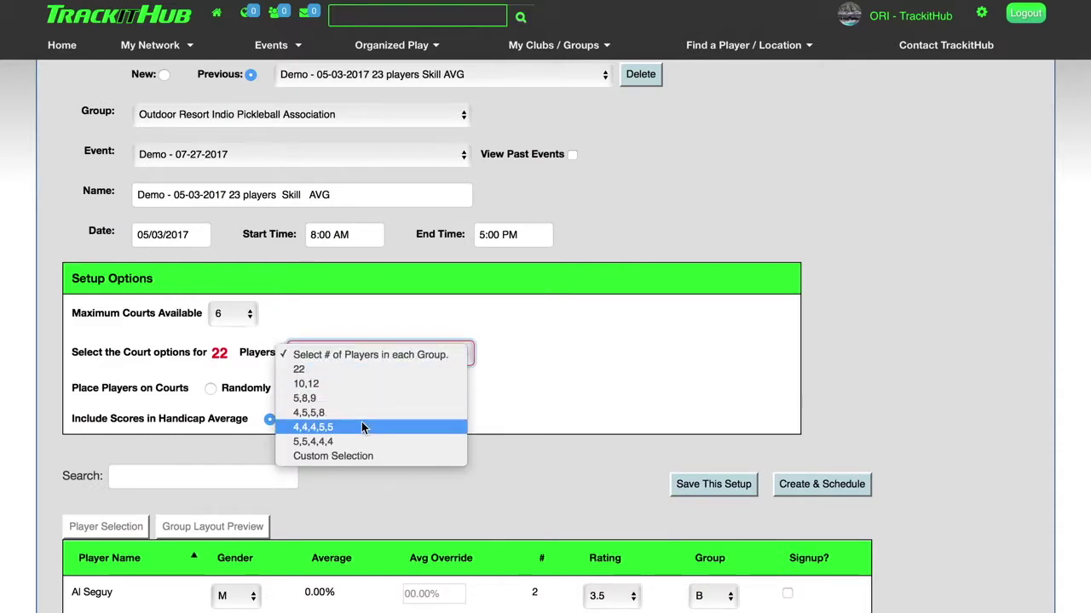
{"action": "left_click", "coordinate": [527, 477]}
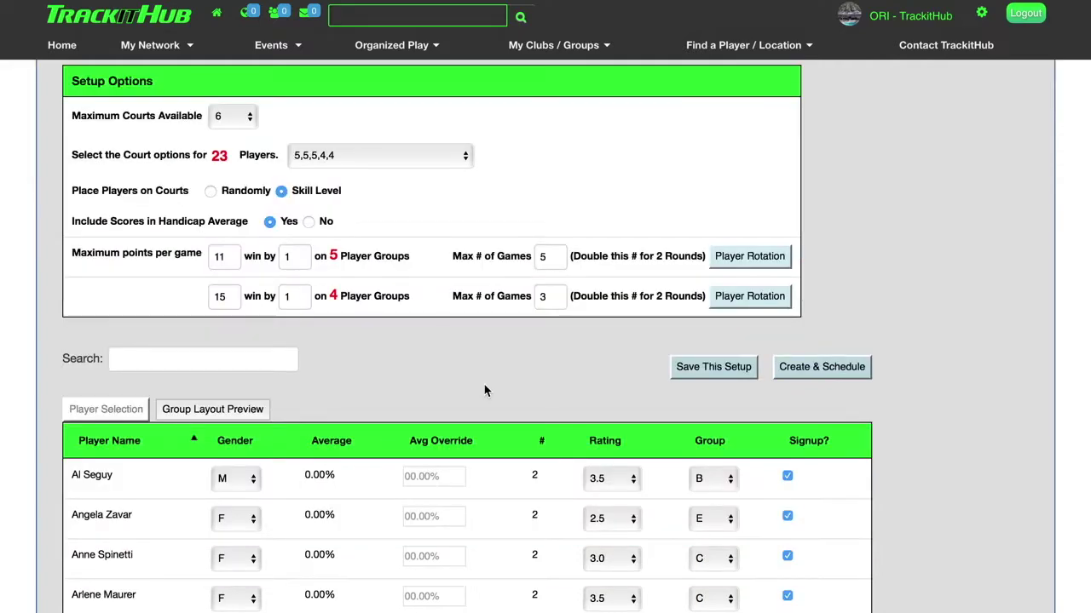
Preview the group layout and look through all the groups.
{"action": "left_click", "coordinate": [219, 415]}
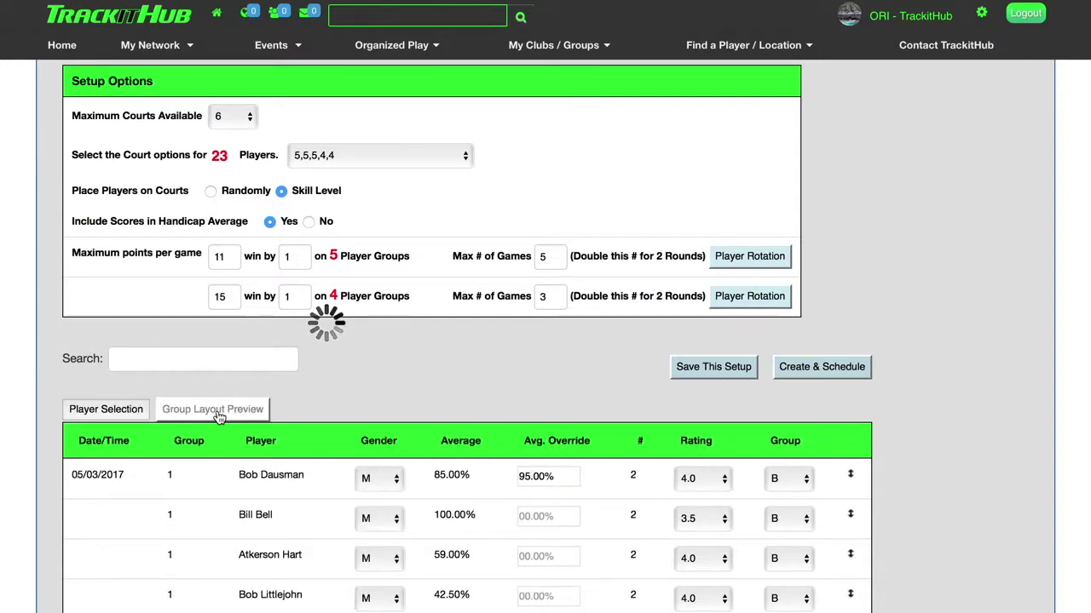
{"action": "scroll", "coordinate": [533, 414], "scroll_direction": "down", "scroll_amount": 1}
{"action": "scroll", "coordinate": [533, 414], "scroll_direction": "down", "scroll_amount": 8}
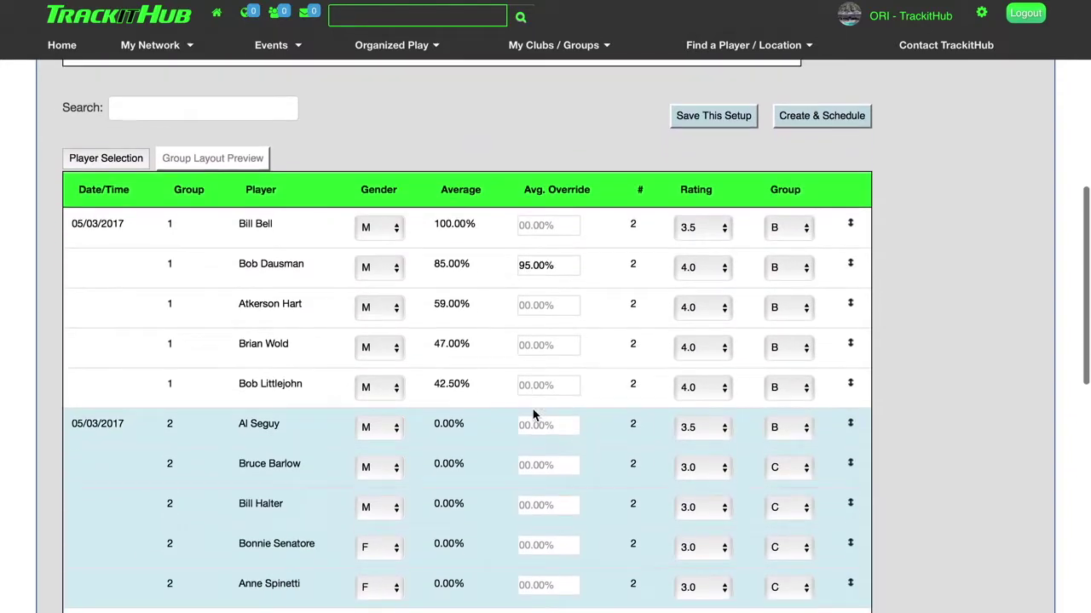
{"action": "scroll", "coordinate": [533, 412], "scroll_direction": "down", "scroll_amount": 1}
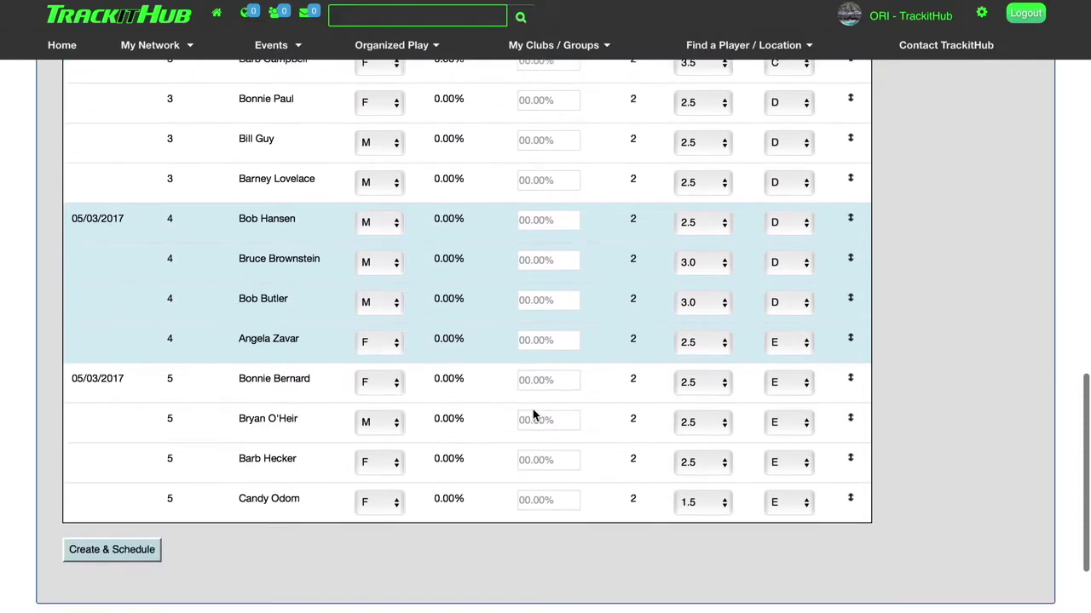
{"action": "scroll", "coordinate": [532, 412], "scroll_direction": "up", "scroll_amount": 3}
{"action": "scroll", "coordinate": [351, 372], "scroll_direction": "up", "scroll_amount": 4}
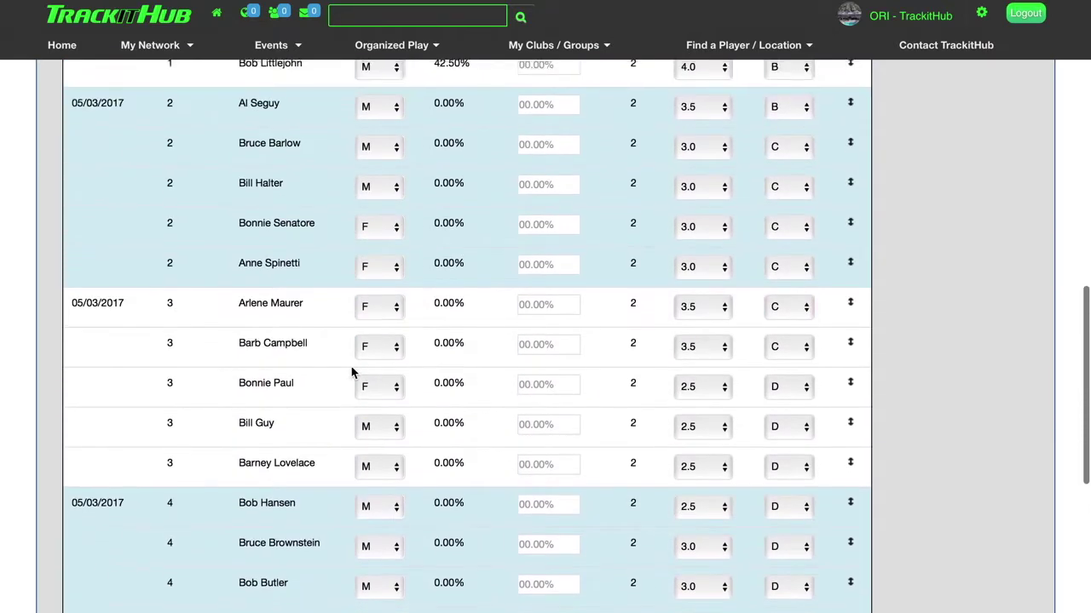
{"action": "scroll", "coordinate": [351, 373], "scroll_direction": "up", "scroll_amount": 1}
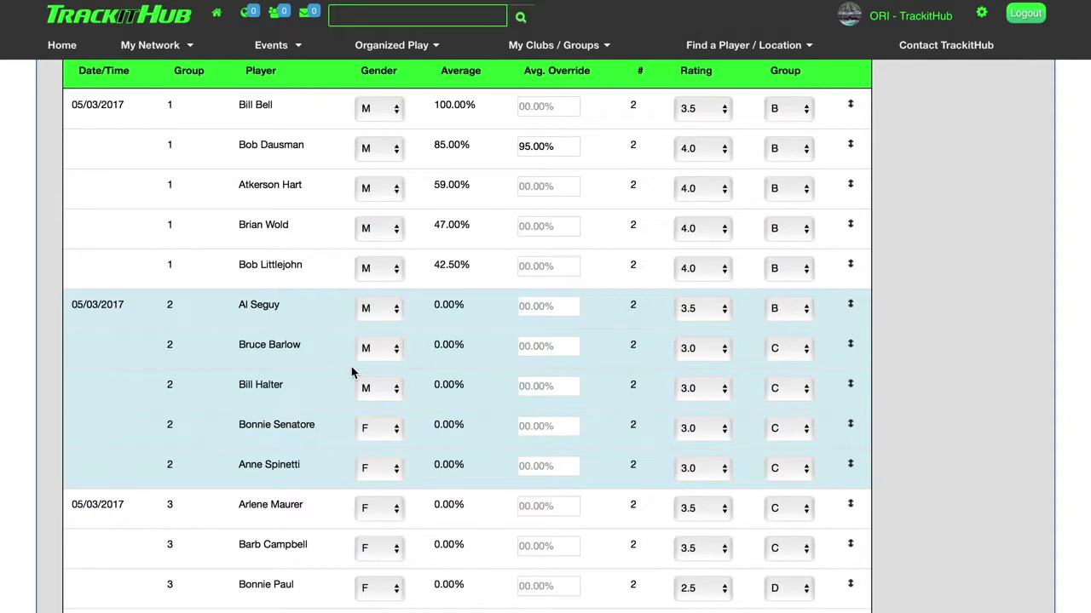
{"action": "scroll", "coordinate": [351, 371], "scroll_direction": "down", "scroll_amount": 1}
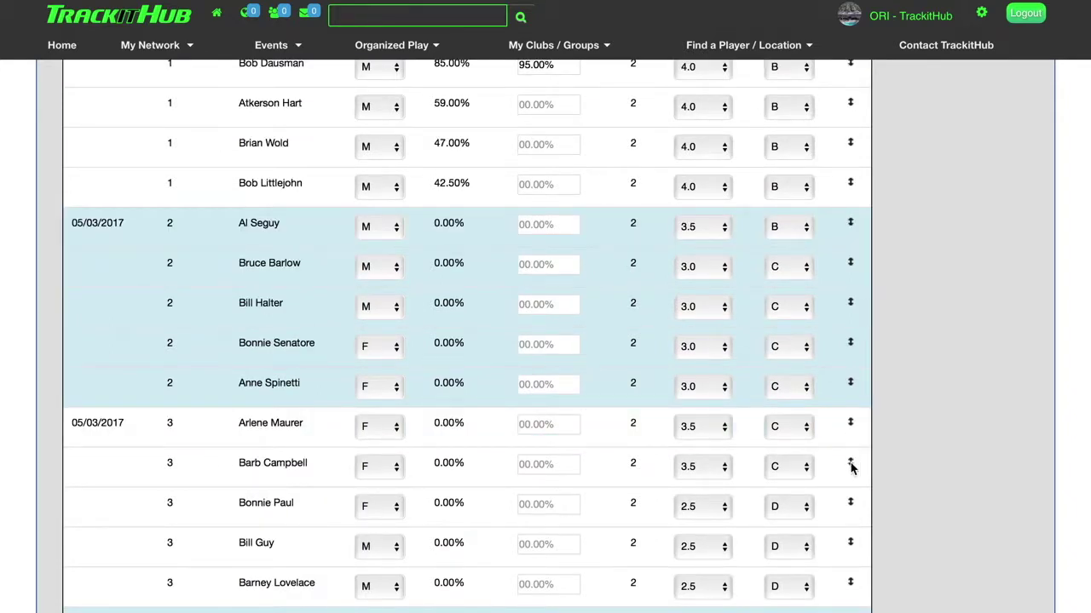
{"action": "left_click_drag", "start_coordinate": [851, 466], "coordinate": [842, 294]}
{"action": "scroll", "coordinate": [810, 296], "scroll_direction": "up", "scroll_amount": 5}
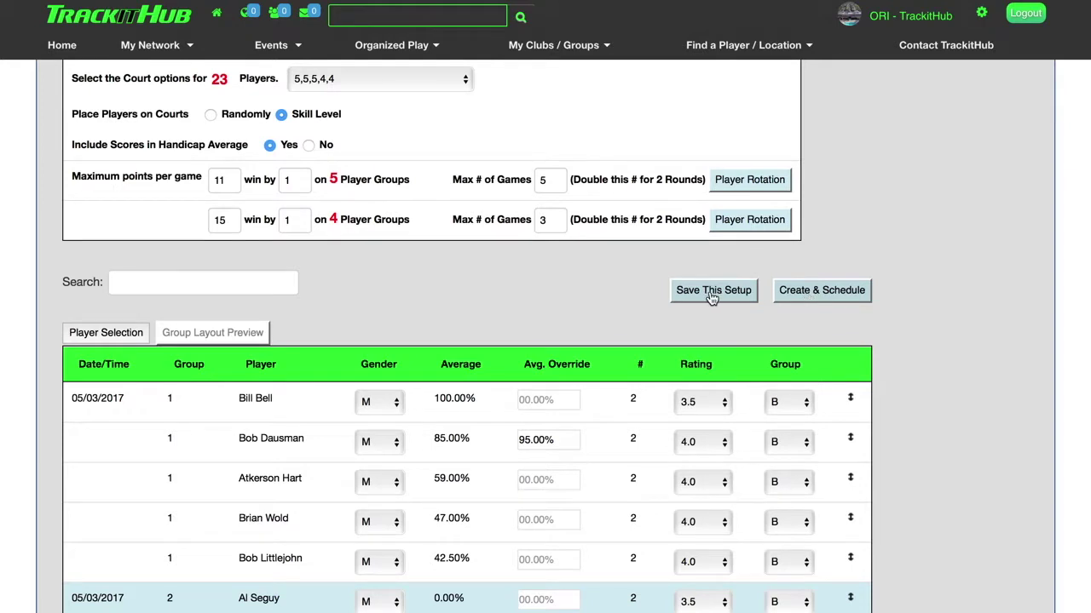
{"action": "left_click", "coordinate": [820, 294]}
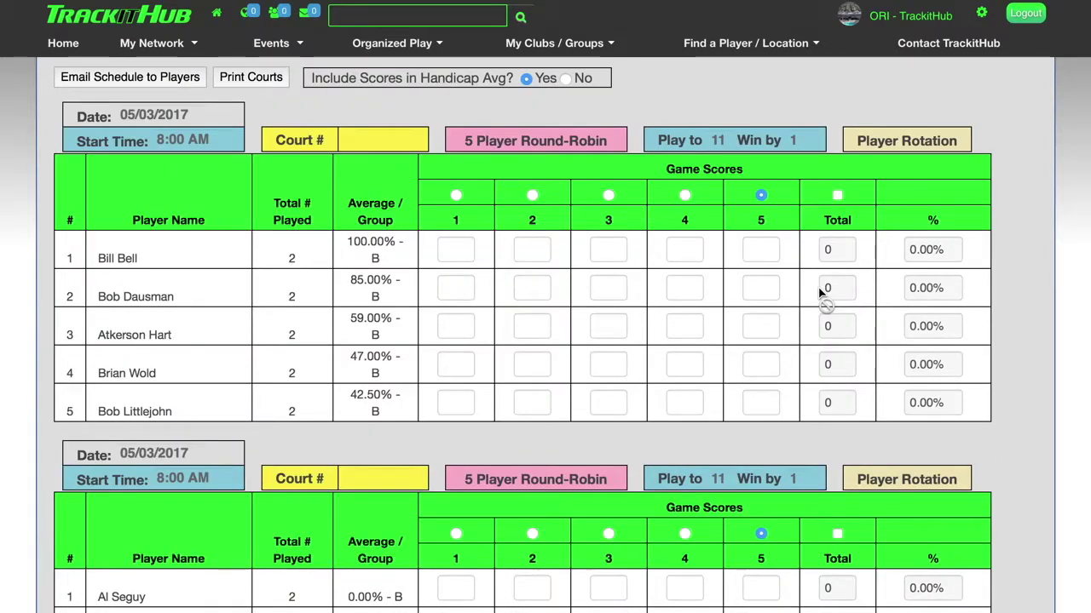
Email the schedule with the message 'Test' to an alternate email address only.
{"action": "scroll", "coordinate": [641, 298], "scroll_direction": "up", "scroll_amount": 2}
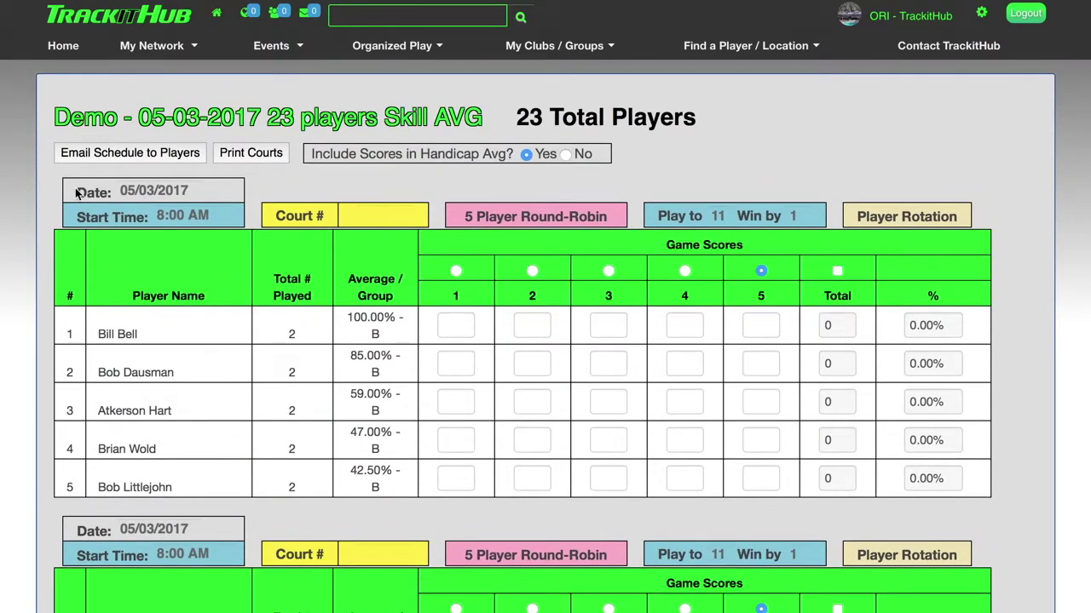
{"action": "left_click", "coordinate": [115, 159]}
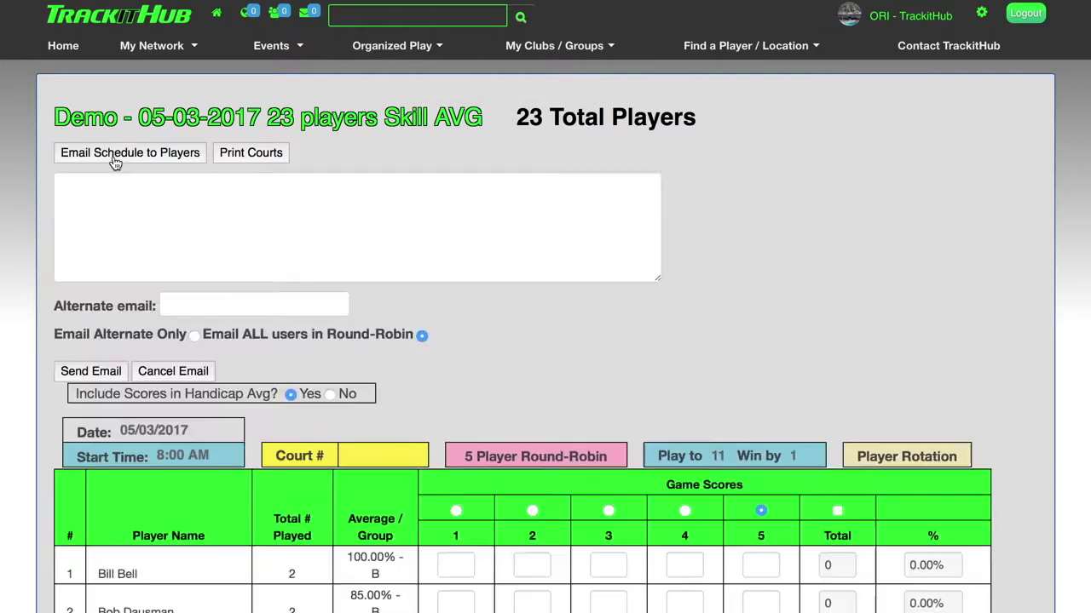
{"action": "left_click", "coordinate": [128, 207]}
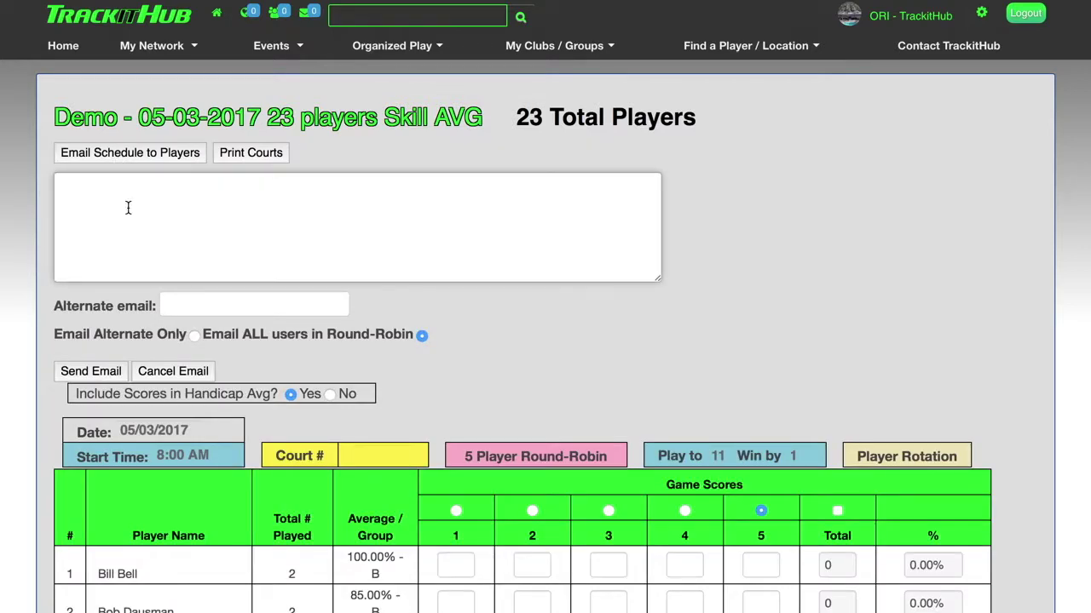
{"action": "type", "text": "Test"}
{"action": "left_click", "coordinate": [195, 336]}
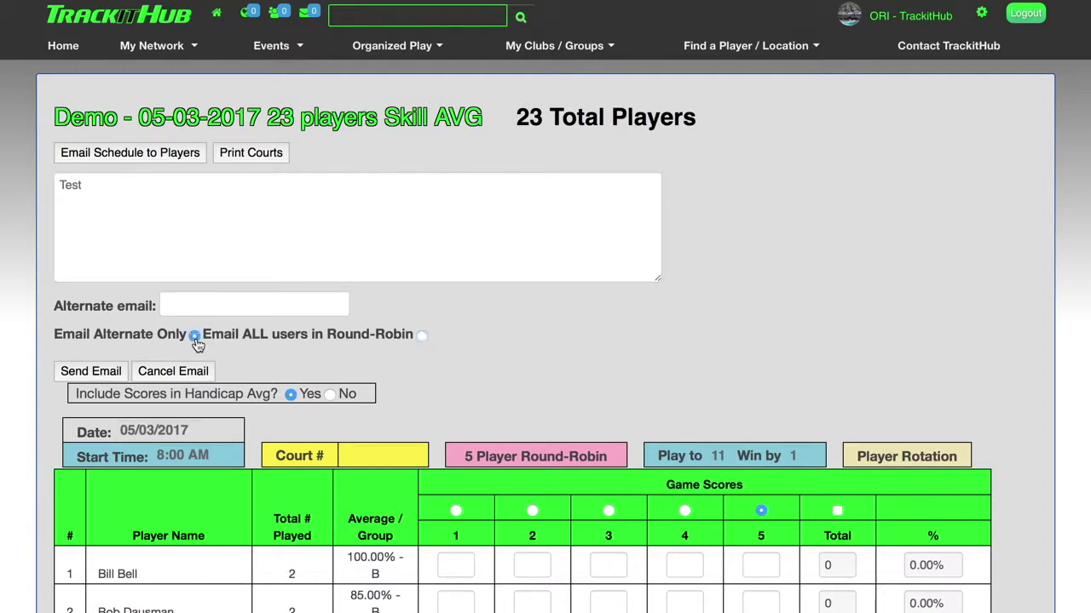
{"action": "left_click", "coordinate": [192, 305]}
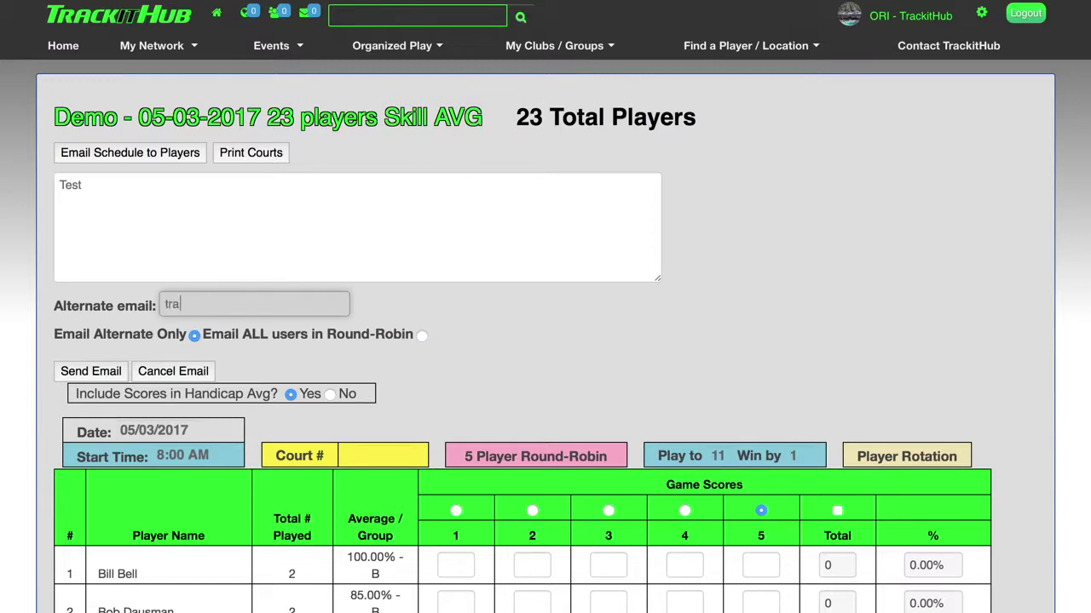
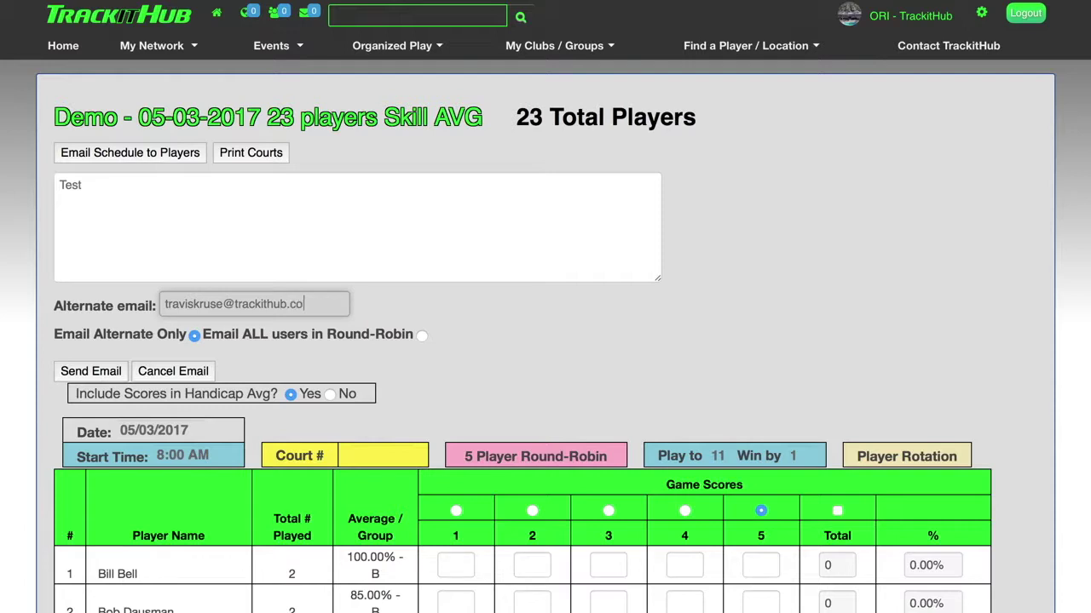
{"action": "key", "text": "Return"}
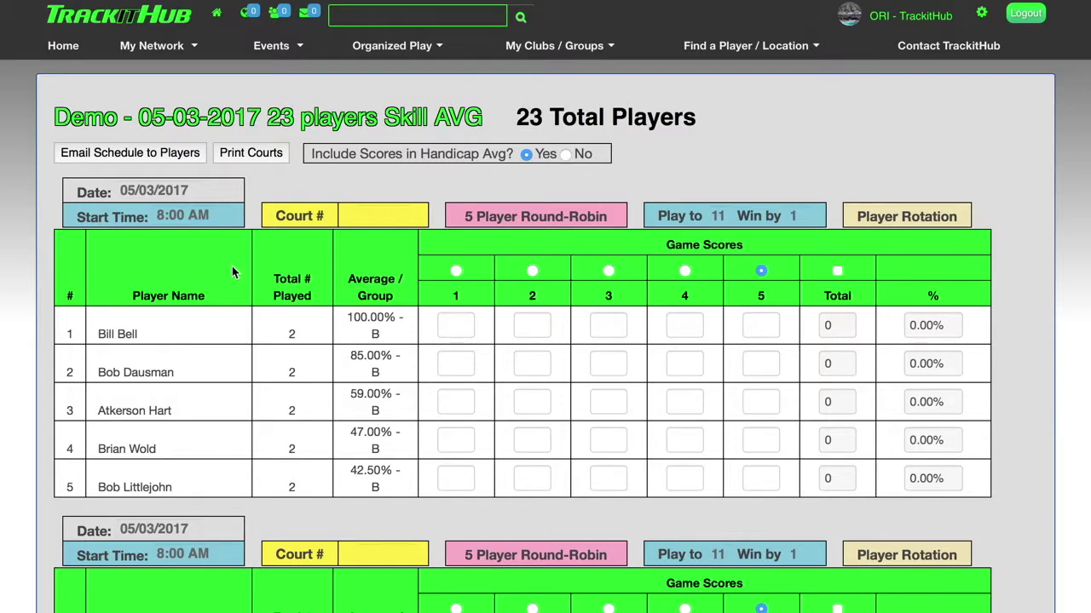
Set the first group's court number to 3.
{"action": "left_click", "coordinate": [165, 191]}
{"action": "left_click", "coordinate": [102, 210]}
{"action": "left_click", "coordinate": [380, 219]}
{"action": "type", "text": "3"}
Review the 5-player round-robin rotation chart of games and byes.
{"action": "left_click", "coordinate": [891, 217]}
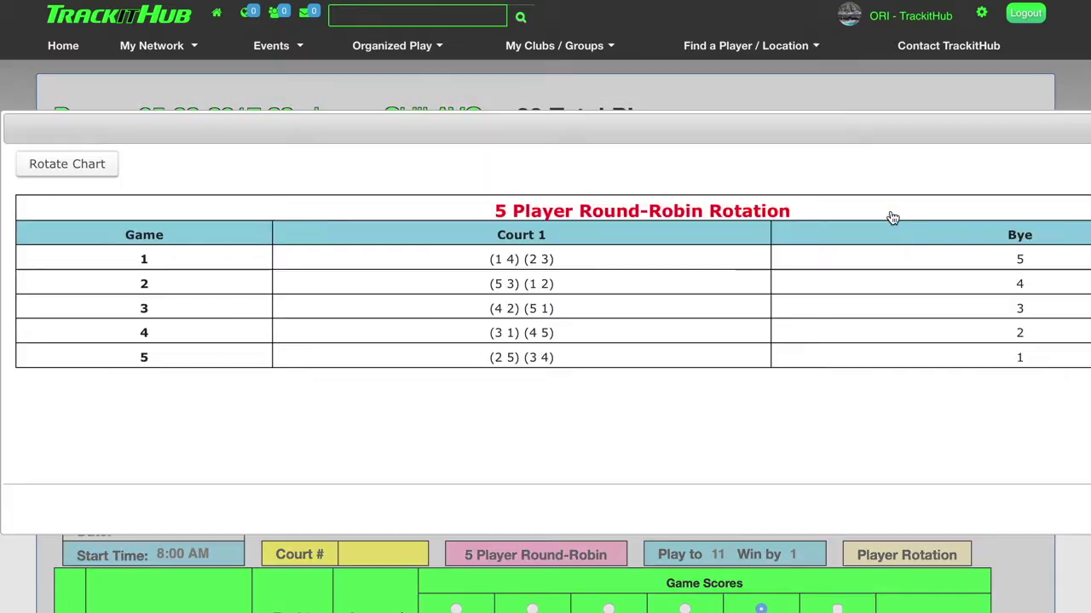
{"action": "scroll", "coordinate": [708, 318], "scroll_direction": "right", "scroll_amount": 4}
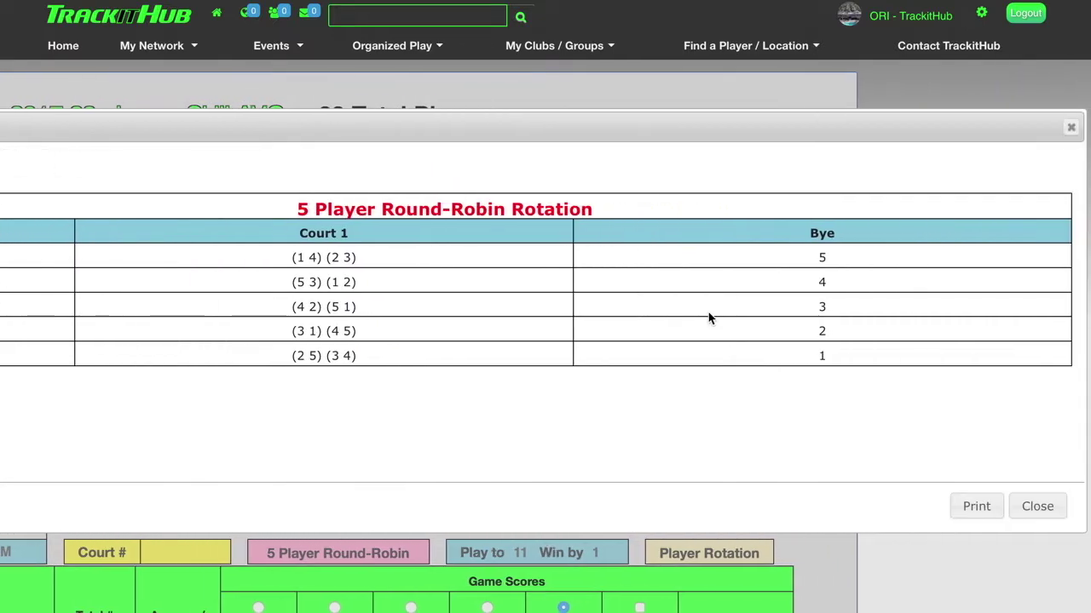
{"action": "scroll", "coordinate": [708, 316], "scroll_direction": "left", "scroll_amount": 4}
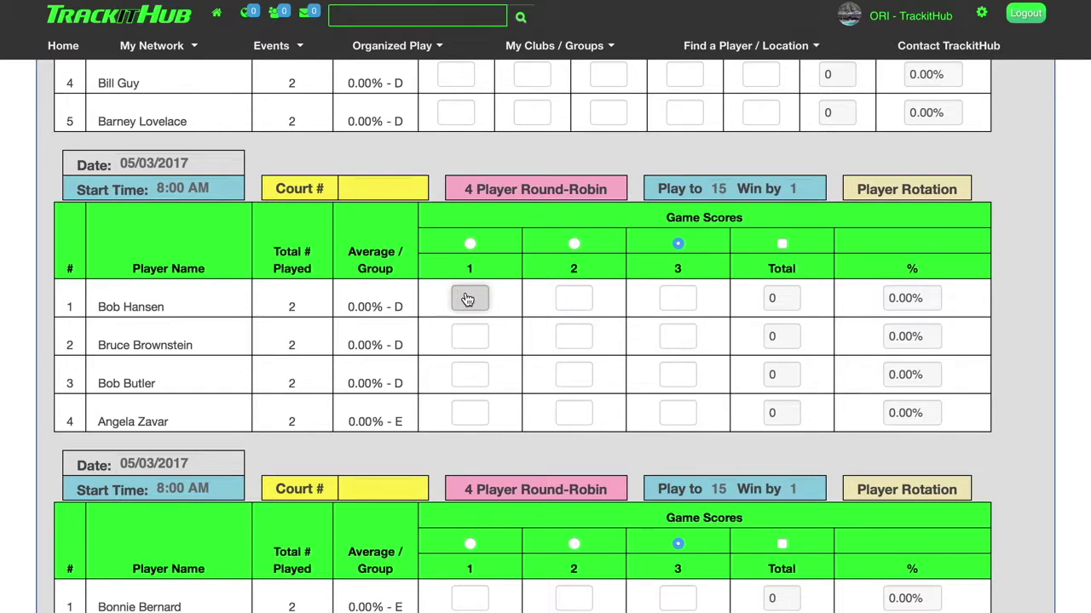
Enter the four-player court scores: game 1 15, 15, 7, 7 and game 2 15, 6, 15, 6.
{"action": "type", "text": "15"}
{"action": "key", "text": "Tab"}
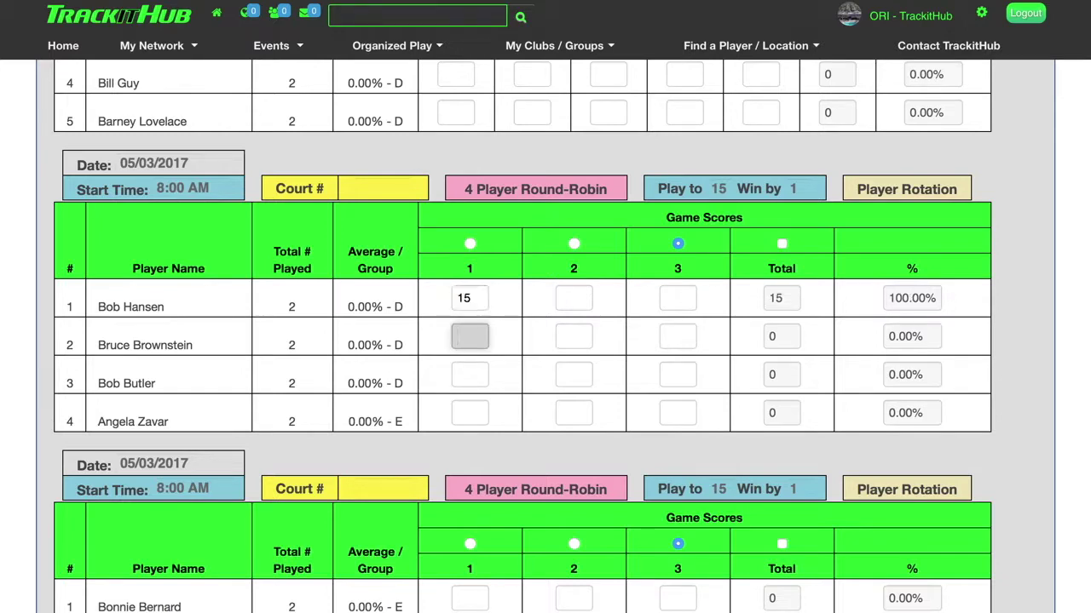
{"action": "type", "text": "15"}
{"action": "key", "text": "Tab"}
{"action": "type", "text": "7"}
{"action": "key", "text": "Tab"}
{"action": "type", "text": "7"}
{"action": "key", "text": "Tab"}
{"action": "type", "text": "15"}
{"action": "key", "text": "Tab"}
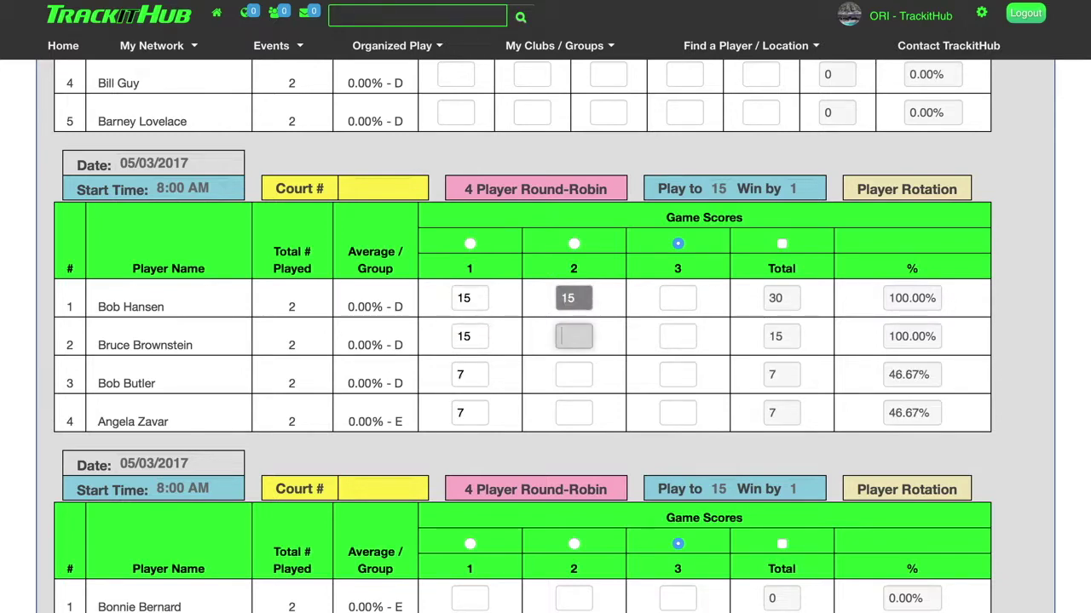
{"action": "type", "text": "6"}
{"action": "key", "text": "Tab"}
{"action": "type", "text": "15"}
{"action": "key", "text": "Tab"}
{"action": "type", "text": "6"}
{"action": "key", "text": "Tab"}
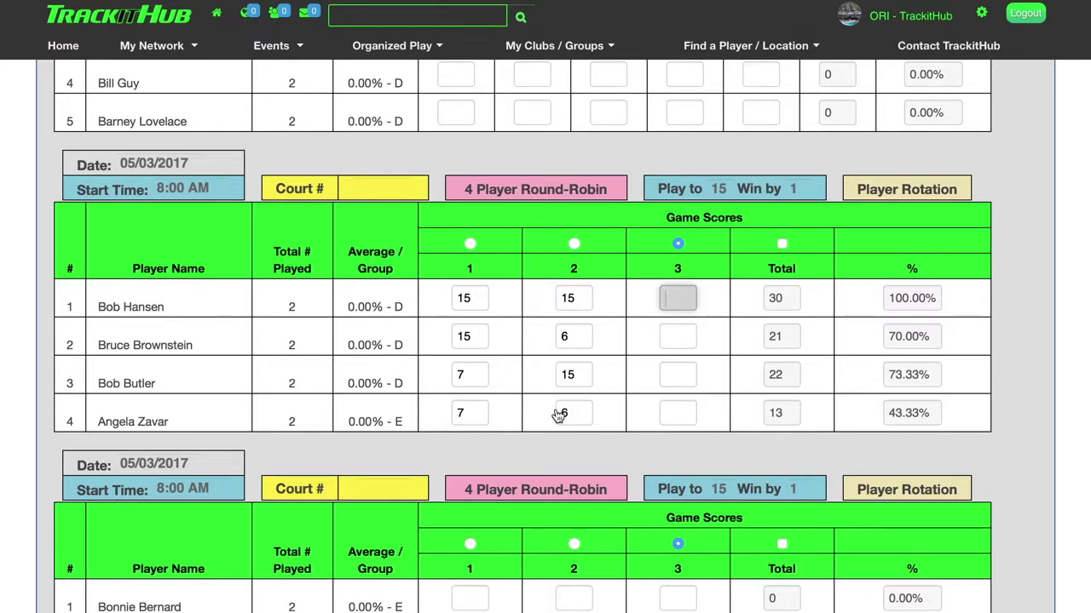
Mark game 2 as the final game and enable direct Total entry on the next court.
{"action": "left_click", "coordinate": [572, 246]}
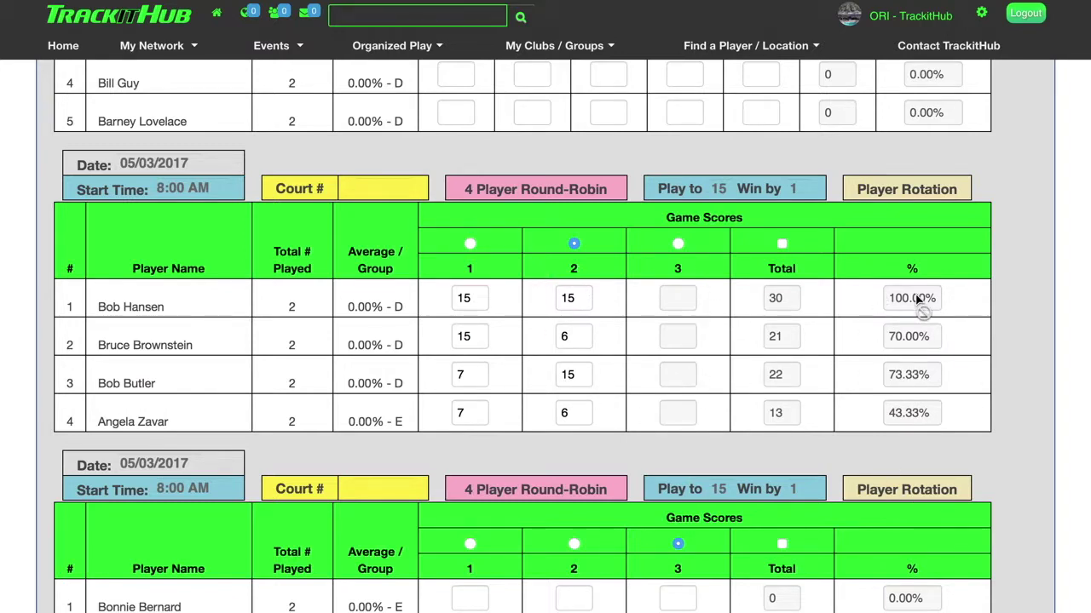
{"action": "scroll", "coordinate": [937, 313], "scroll_direction": "down", "scroll_amount": 3}
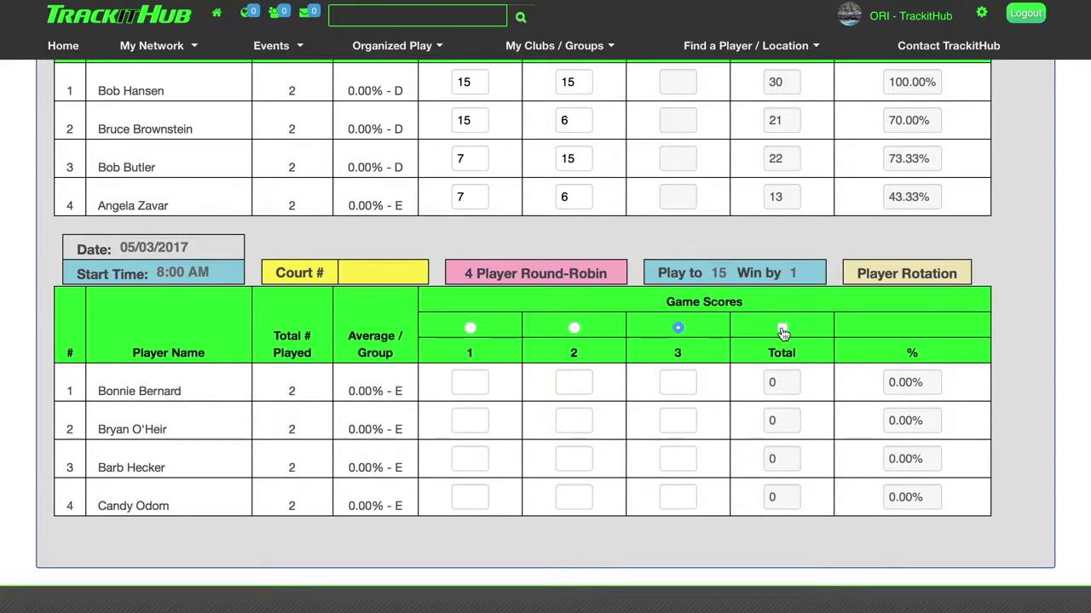
{"action": "left_click", "coordinate": [782, 330]}
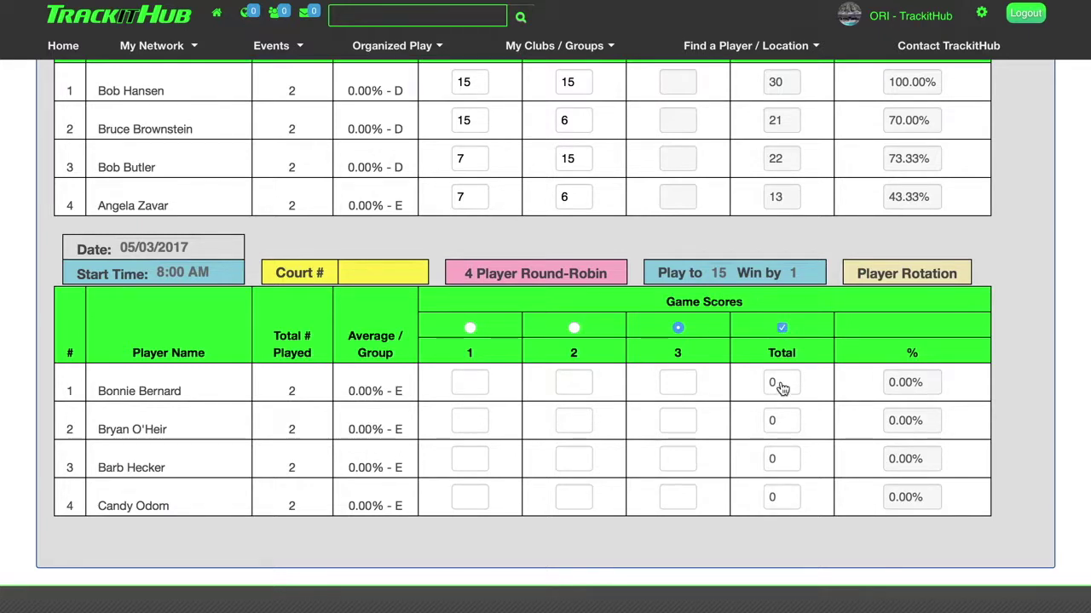
{"action": "double_click", "coordinate": [780, 385]}
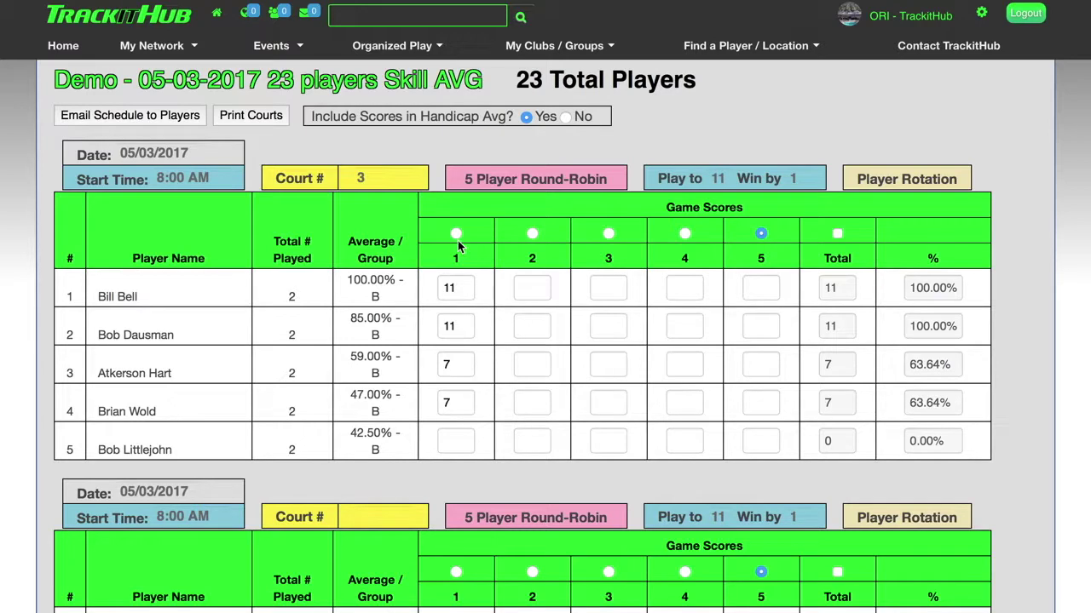
Check the five-player rotation chart, then mark player 5's game 1 bye with X.
{"action": "left_click", "coordinate": [536, 179]}
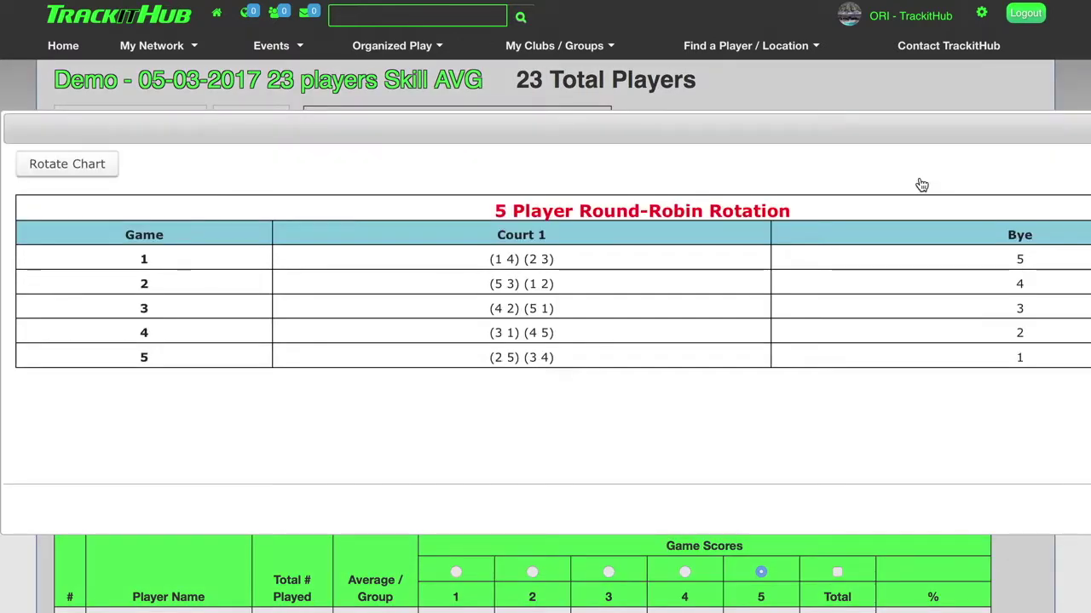
{"action": "scroll", "coordinate": [920, 184], "scroll_direction": "right", "scroll_amount": 5}
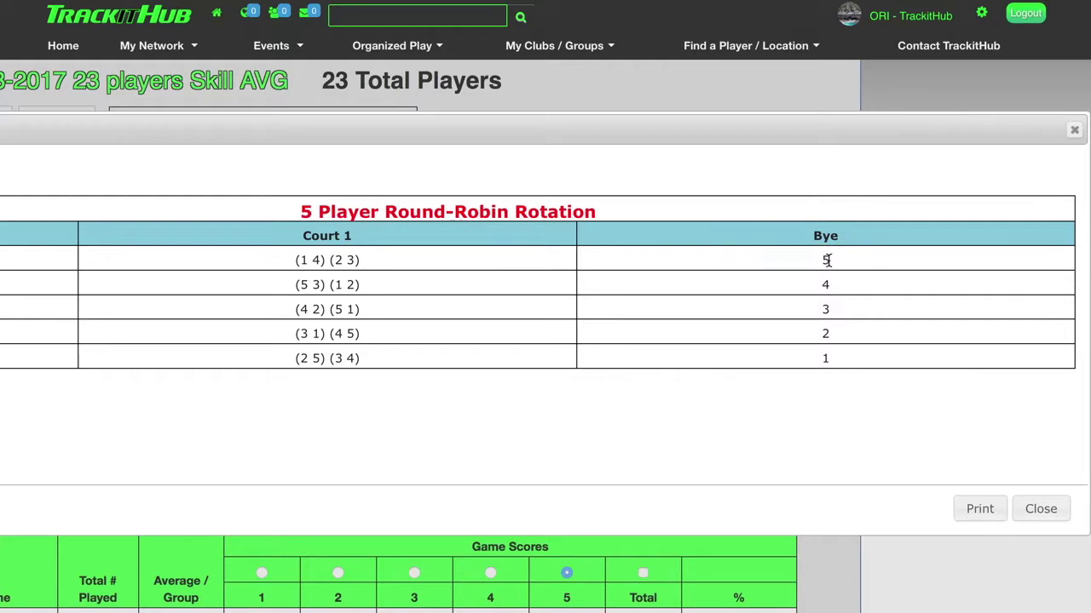
{"action": "left_click", "coordinate": [1074, 130]}
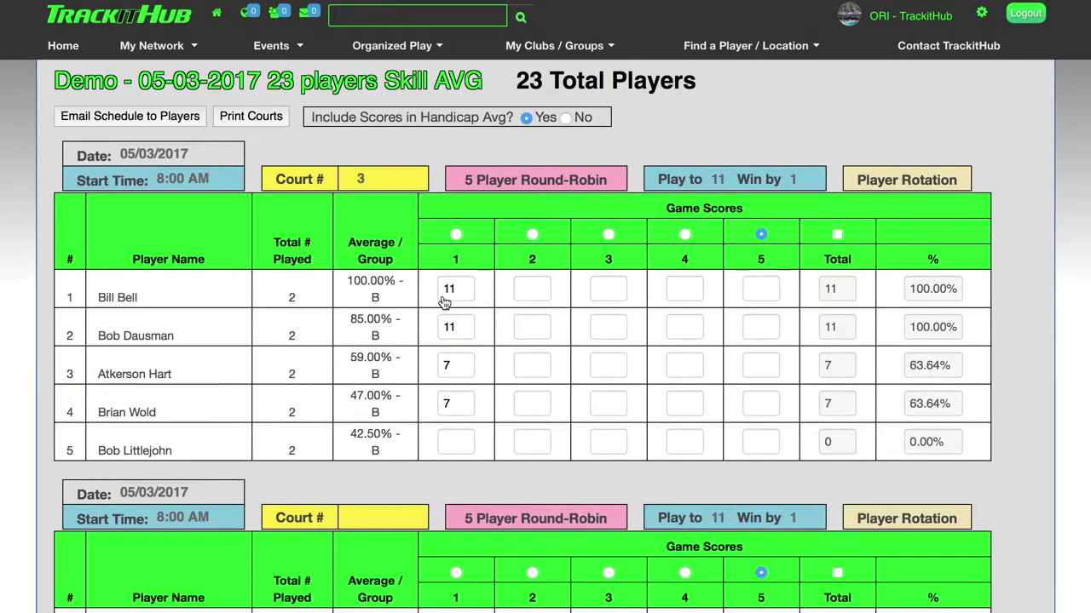
{"action": "left_click", "coordinate": [452, 443]}
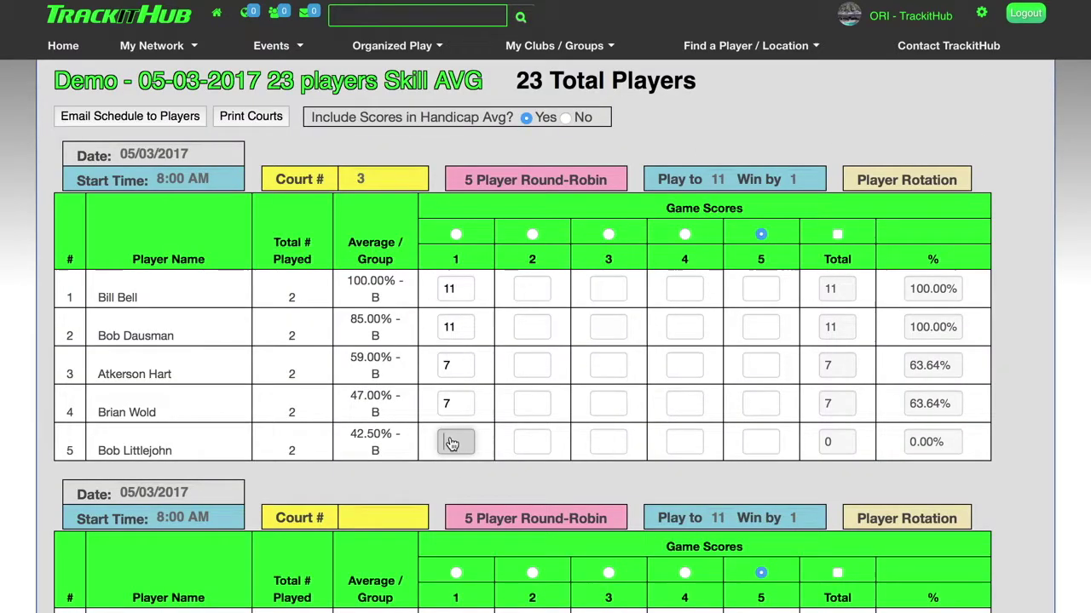
{"action": "type", "text": "X"}
{"action": "key", "text": "Tab"}
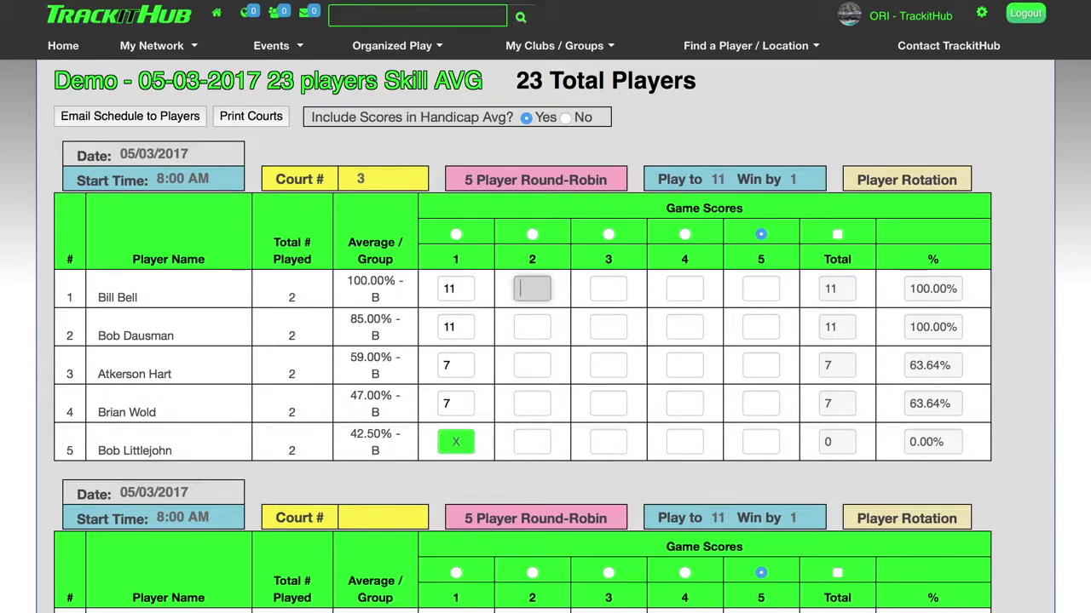
Recheck the rotation chart and mark the remaining byes, starting with player 4's game 2, with x.
{"action": "left_click", "coordinate": [904, 181]}
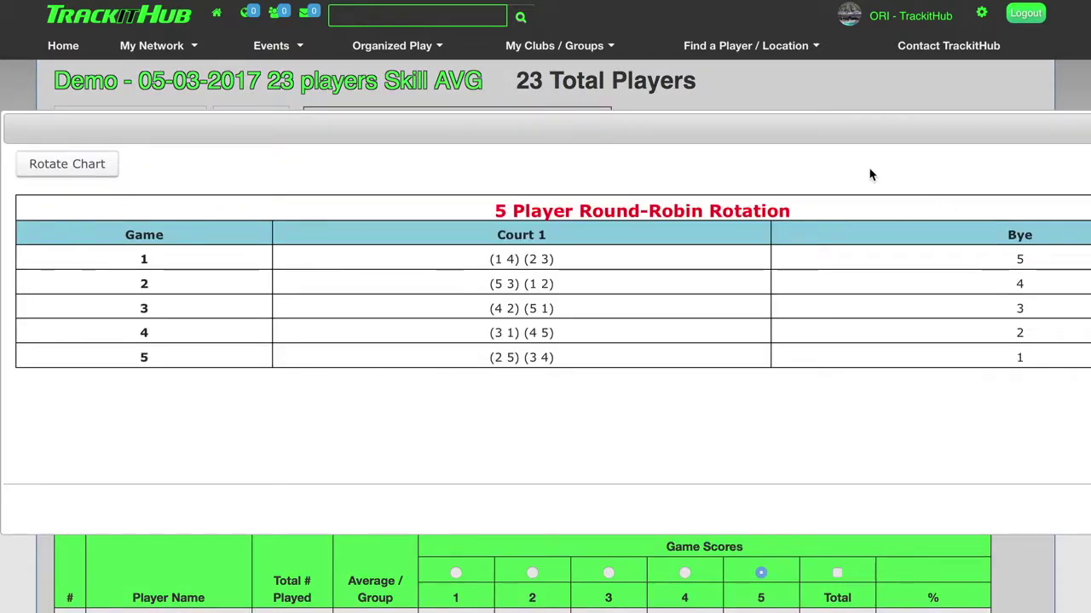
{"action": "left_click", "coordinate": [1073, 128]}
{"action": "left_click", "coordinate": [533, 405]}
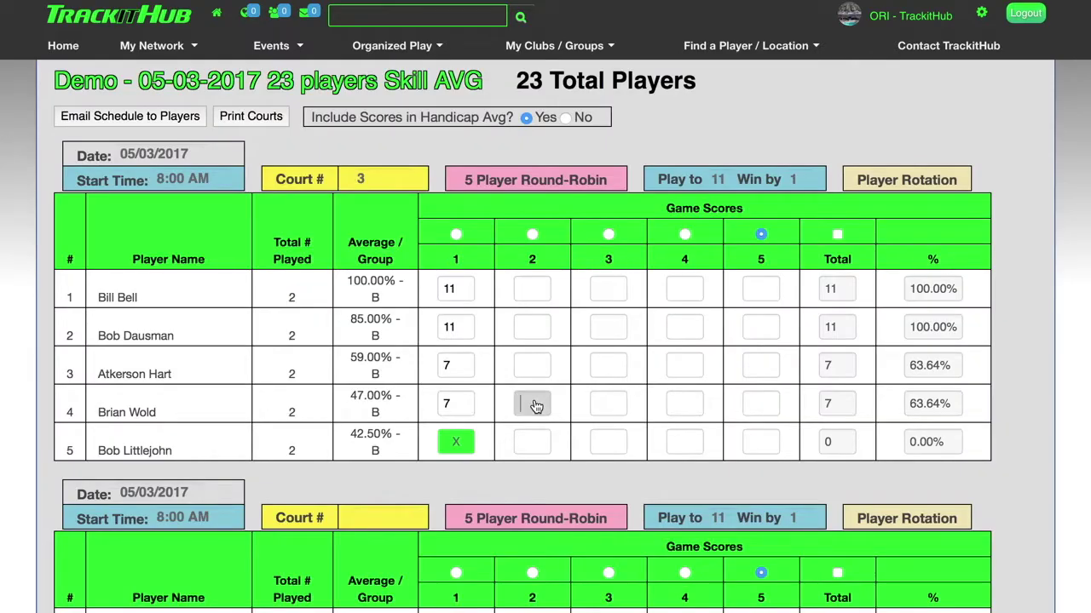
{"action": "type", "text": "x"}
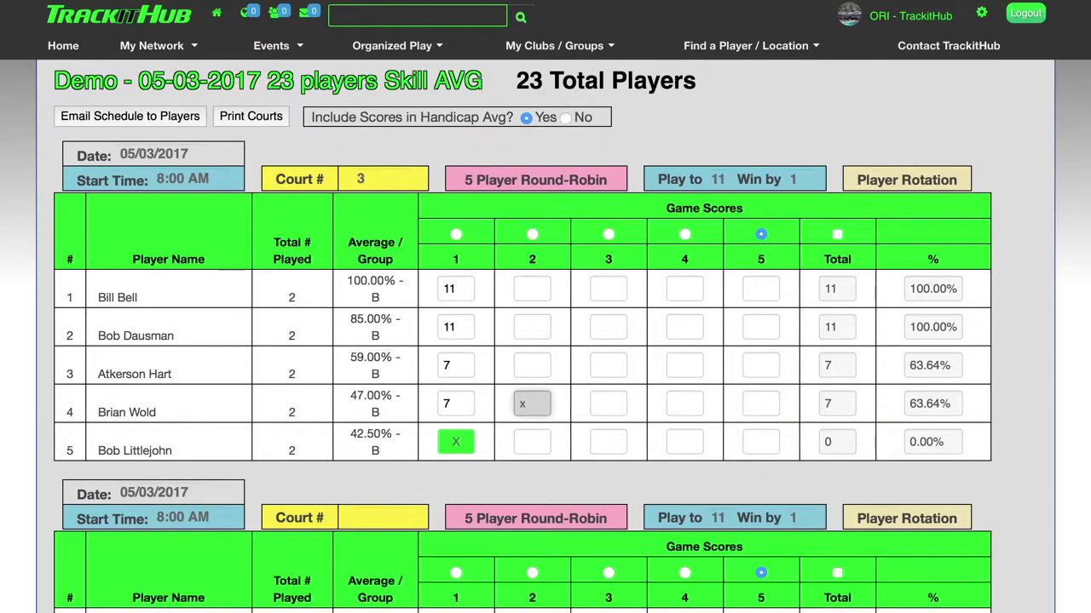
{"action": "key", "text": "Tab"}
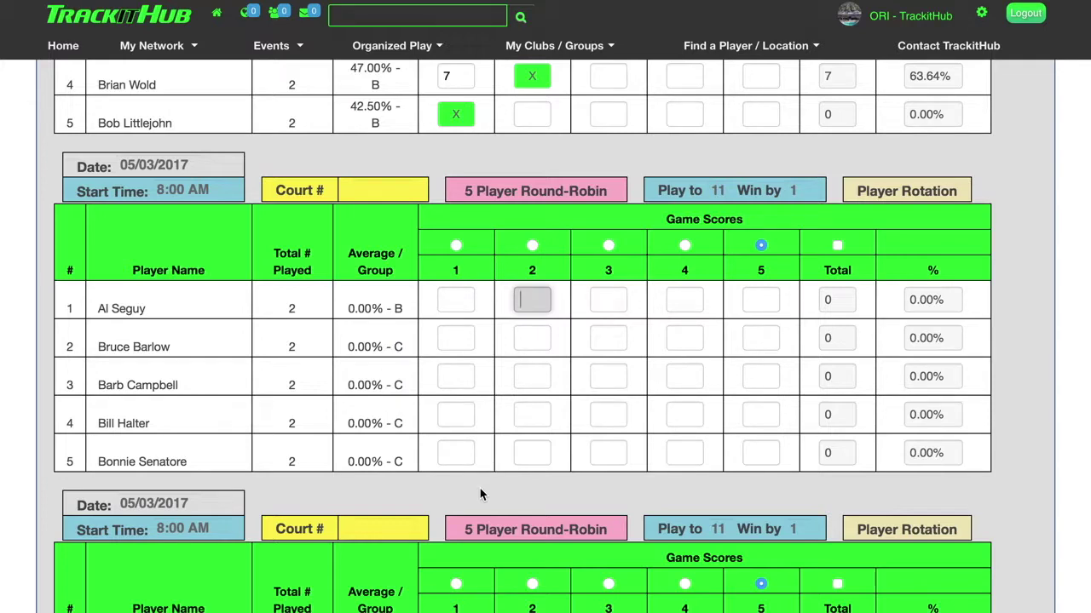
{"action": "left_click", "coordinate": [456, 458]}
{"action": "type", "text": "x"}
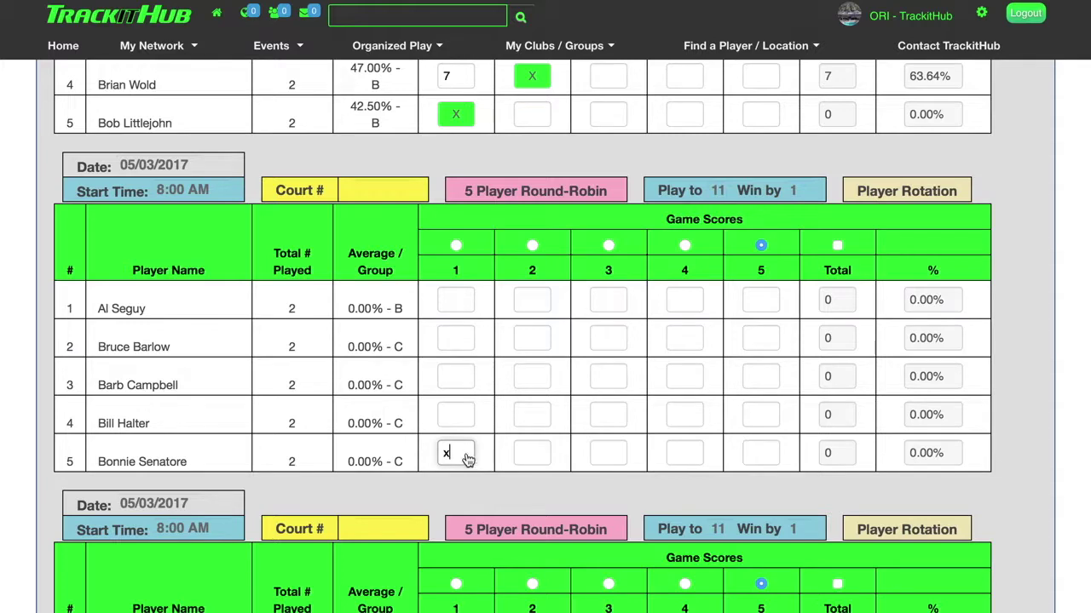
{"action": "scroll", "coordinate": [647, 469], "scroll_direction": "up", "scroll_amount": 5}
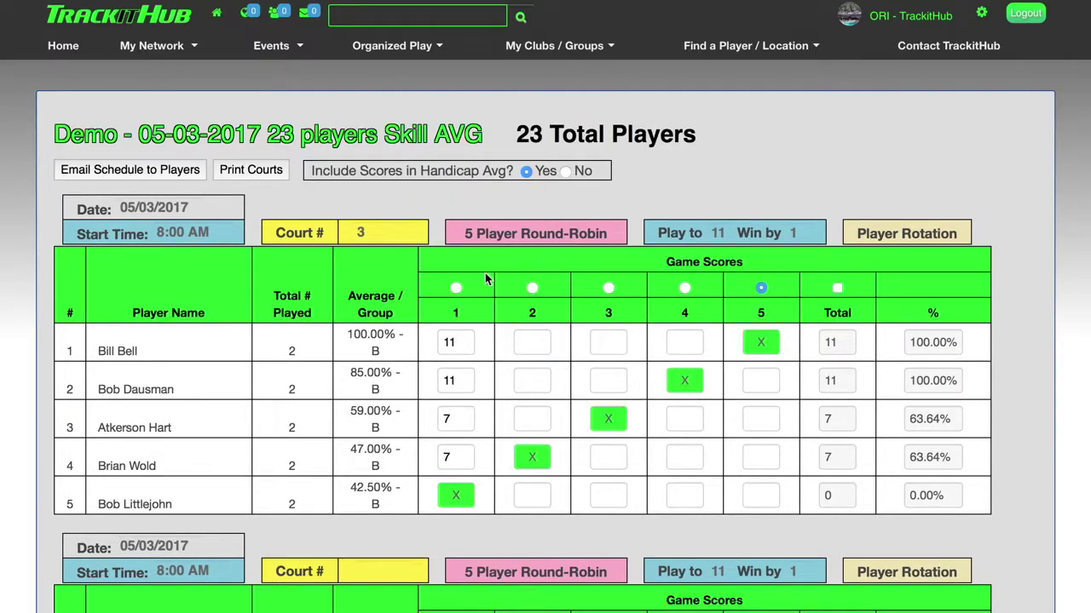
Go to Round-Robins & Flex Ladders > Handicaps & Results and open the 44.44 % player's event history.
{"action": "left_click", "coordinate": [428, 48]}
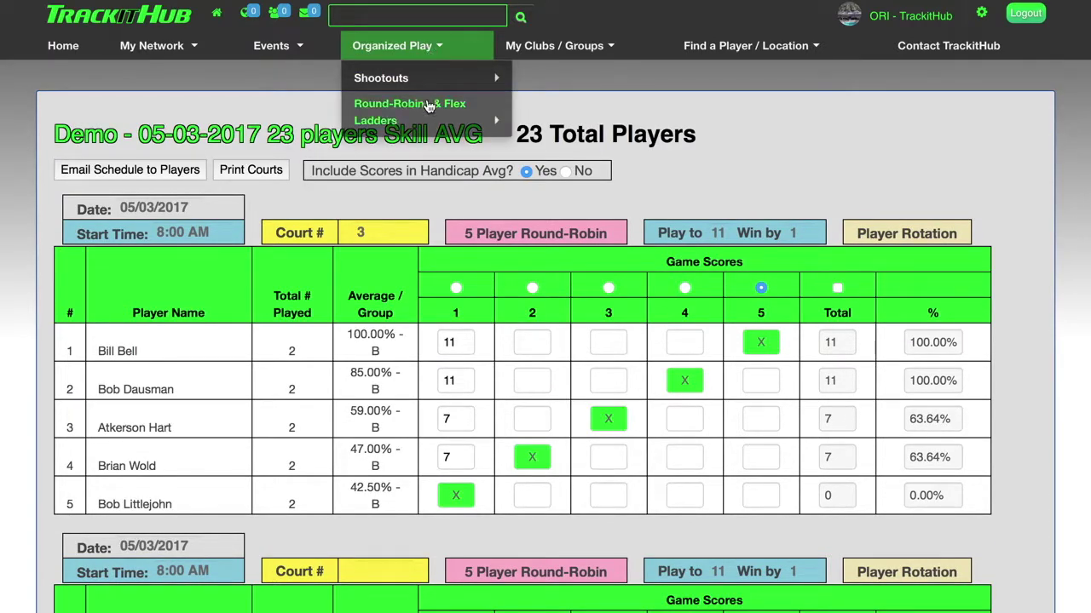
{"action": "mouse_move", "coordinate": [429, 106]}
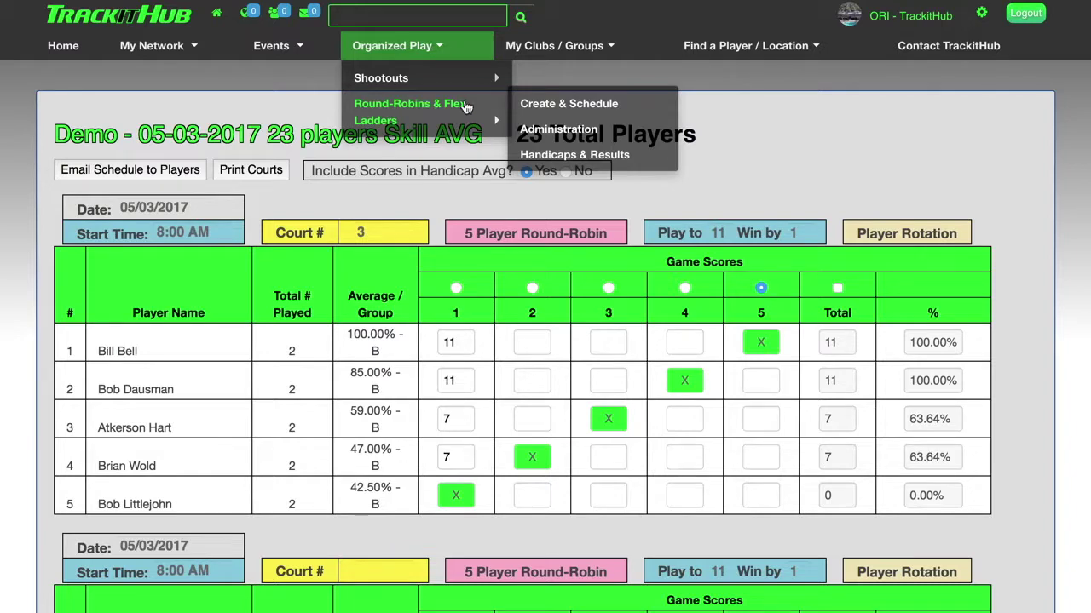
{"action": "left_click", "coordinate": [557, 157]}
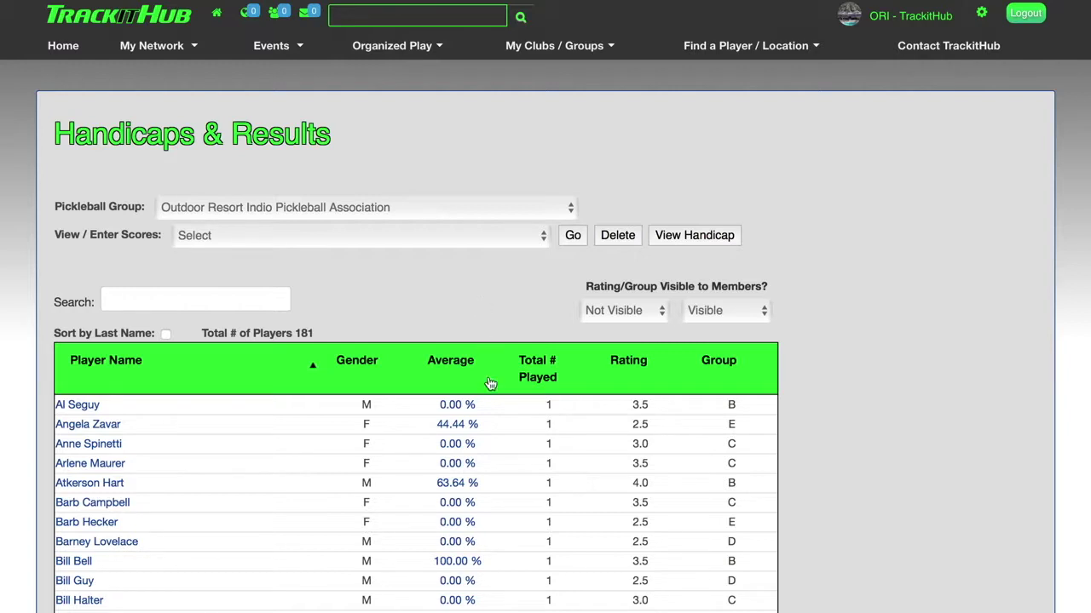
{"action": "left_click", "coordinate": [459, 433]}
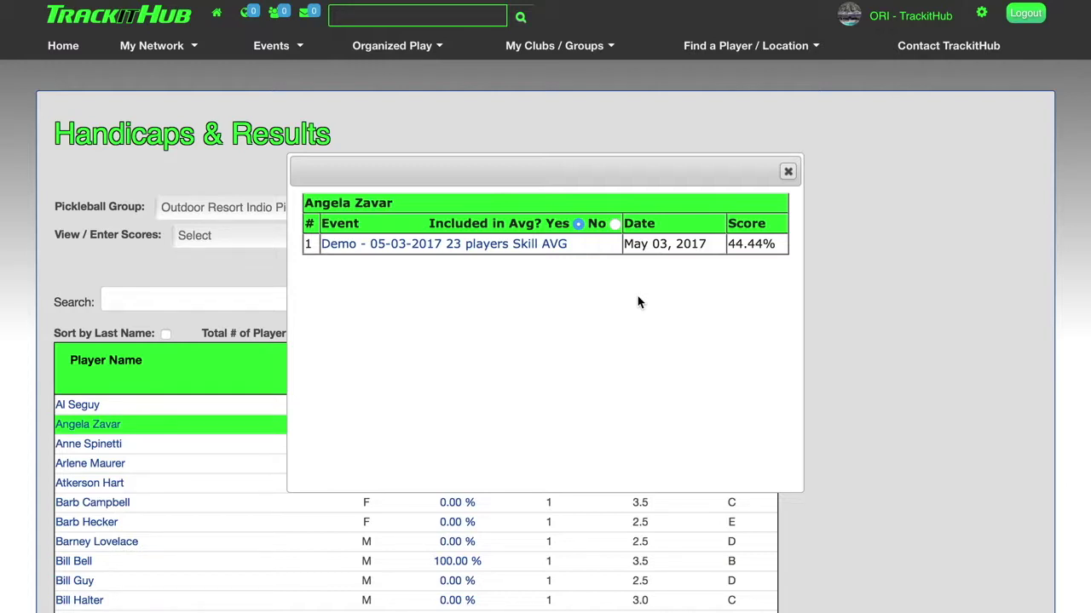
Go back to the home page via Home in the top navigation bar.
{"action": "left_click", "coordinate": [60, 50]}
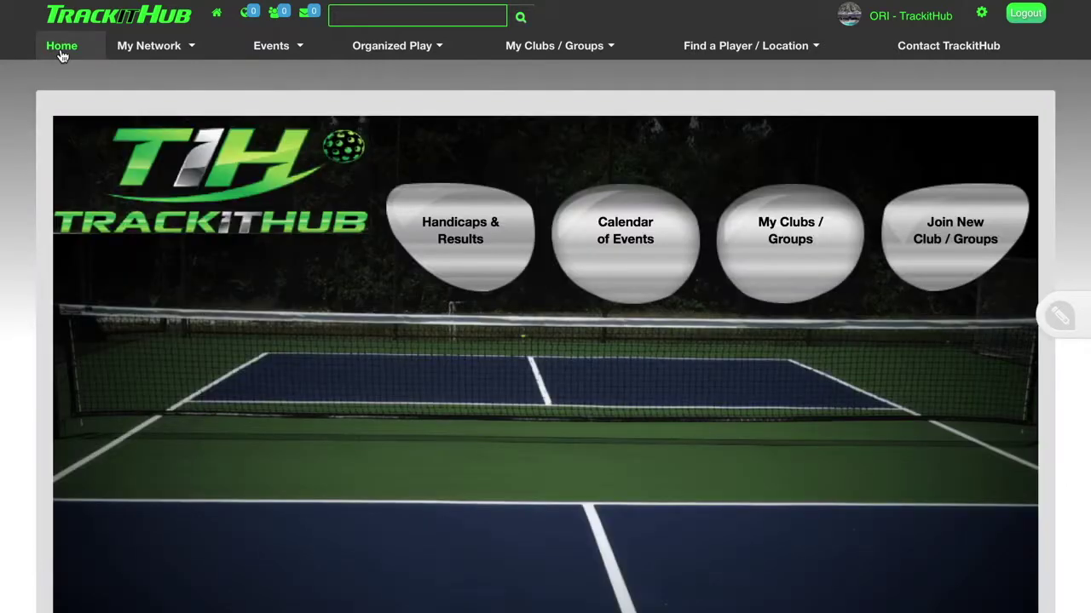